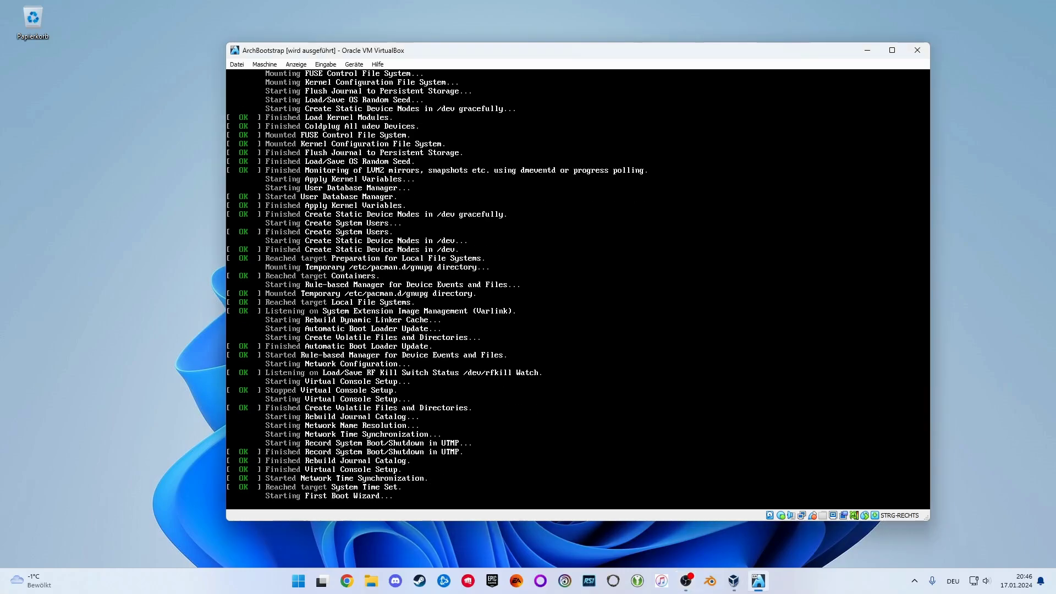
Show the VirtualBox window fullscreen so the Arch live ISO boots to its root prompt
key("Control_R+f")
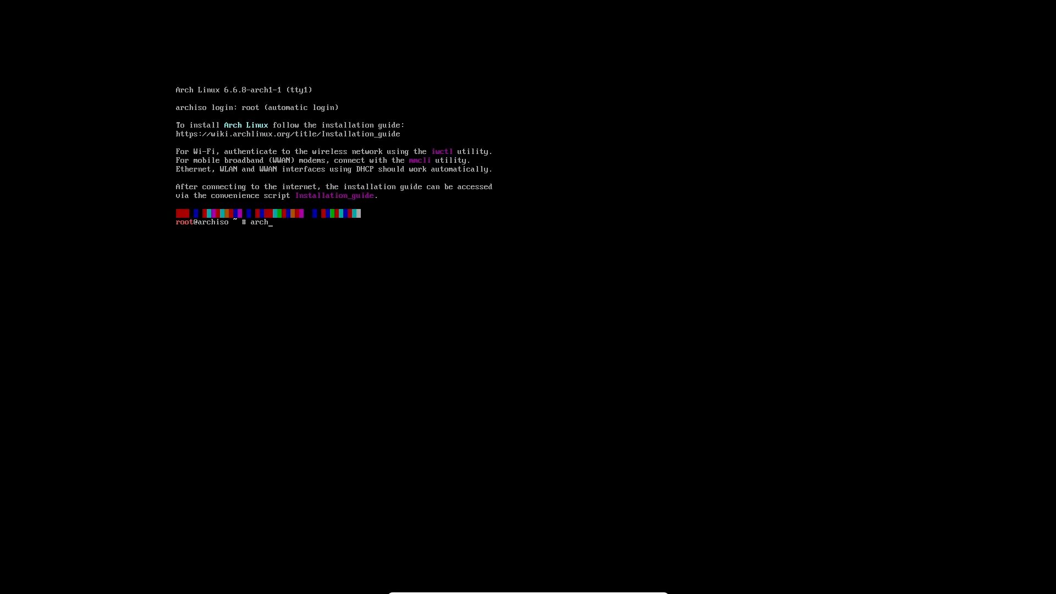
Launch archinstall and set its interface language to German (93%)
type("install")
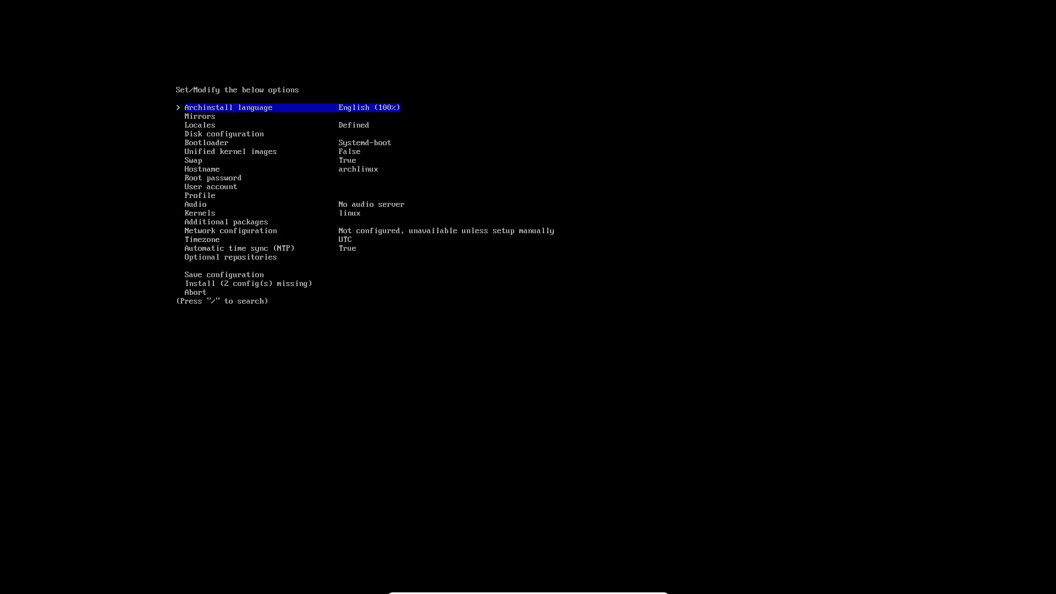
key("Return")
key("Down")
key("Down")
key("Down")
key("Down")
key("Down")
key("Down")
key("Down")
key("Down")
key("Down")
key("Down")
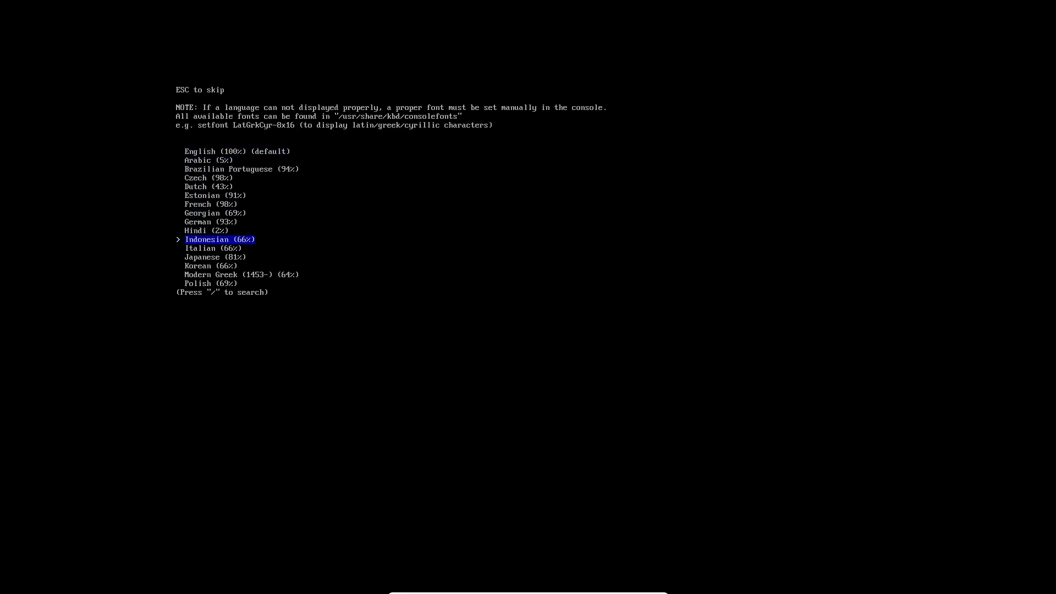
key("Up")
key("Up")
key("Return")
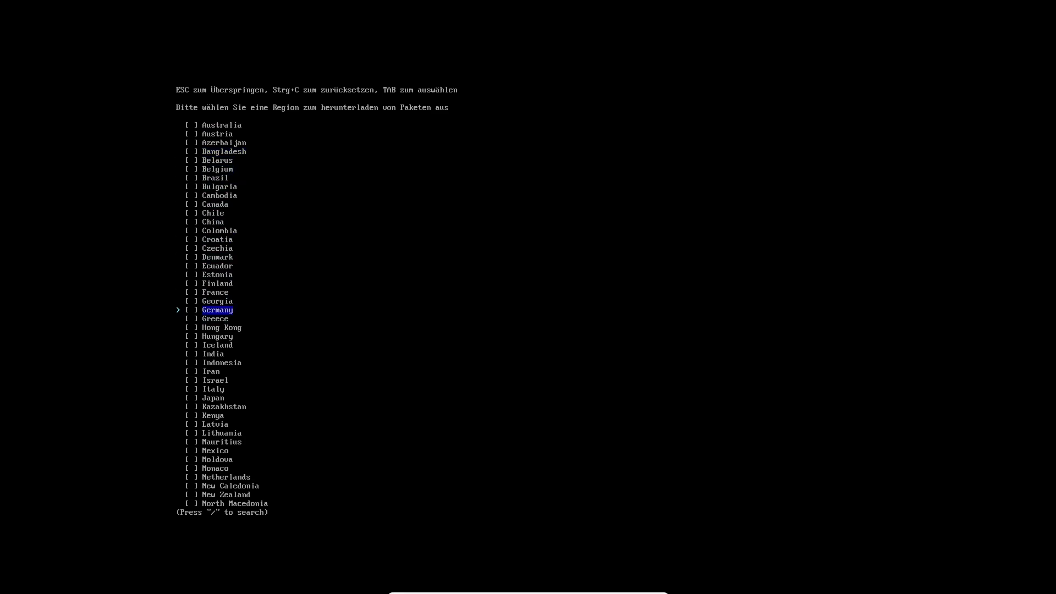
Set the mirror region to Germany
key("Return")
key("Down")
key("Down")
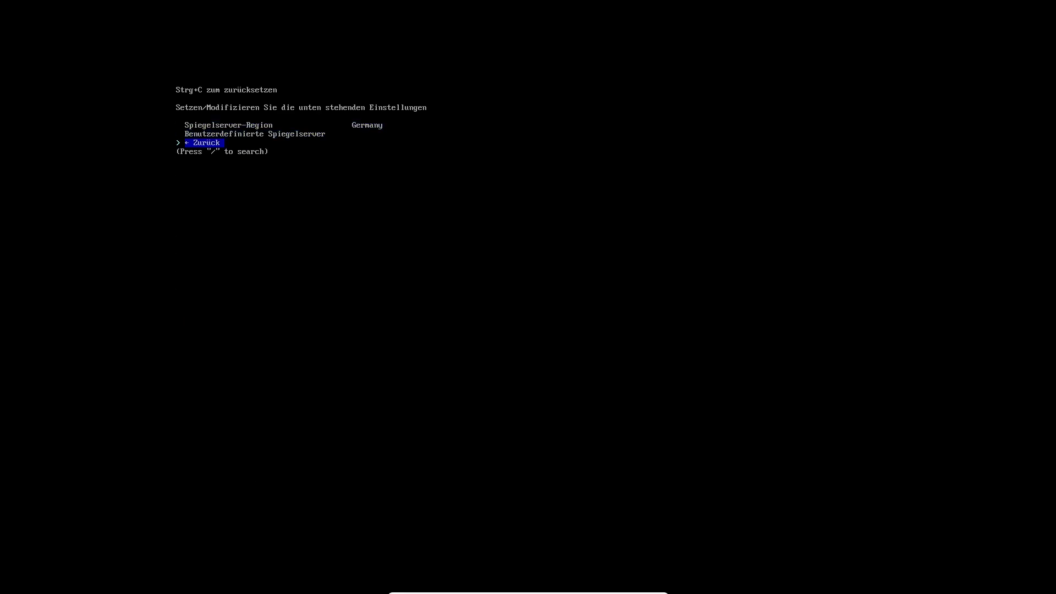
key("Return")
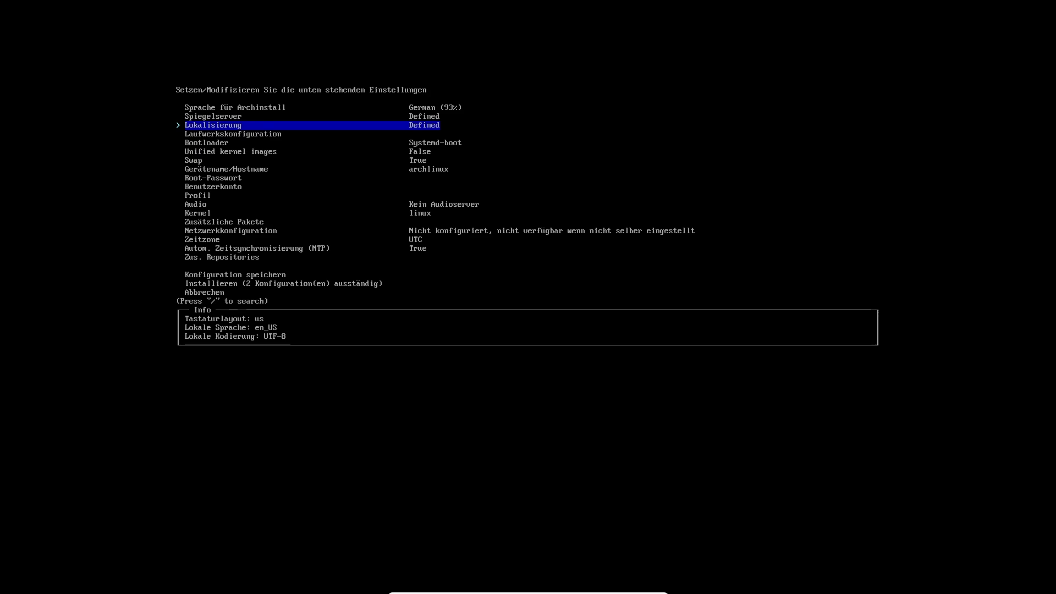
Set the localization to keyboard layout de and locale de_DE.UTF-8
key("Return")
key("Return")
key("Up")
key("Up")
key("Up")
key("Up")
key("Up")
key("Up")
key("Up")
key("Up")
key("Up")
key("Up")
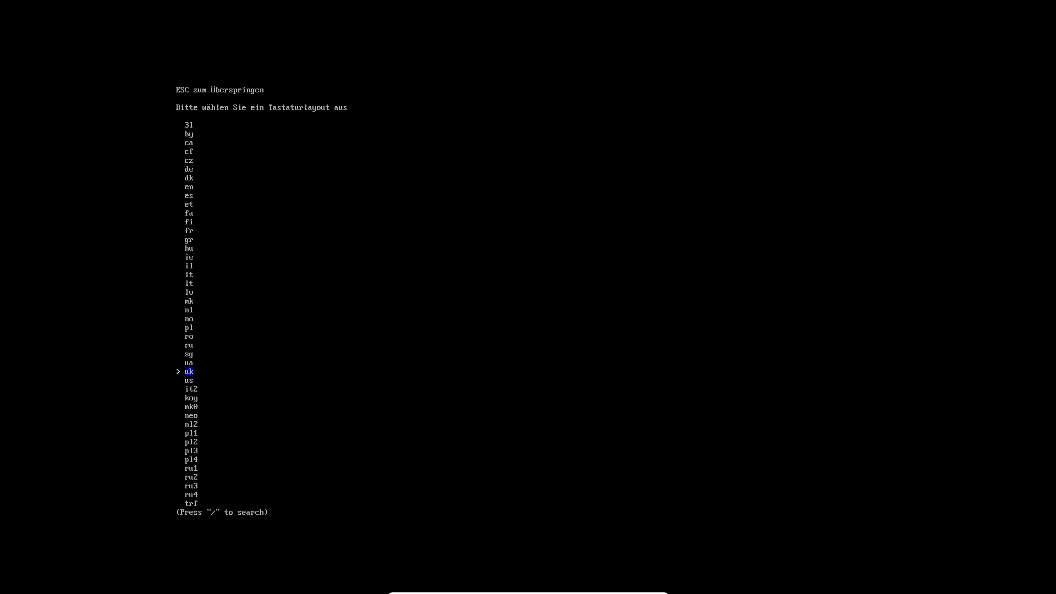
key("Up")
key("Up")
key("Up")
key("Up")
key("Up")
key("Up")
key("Up")
key("Up")
key("Up")
key("Up")
key("Up")
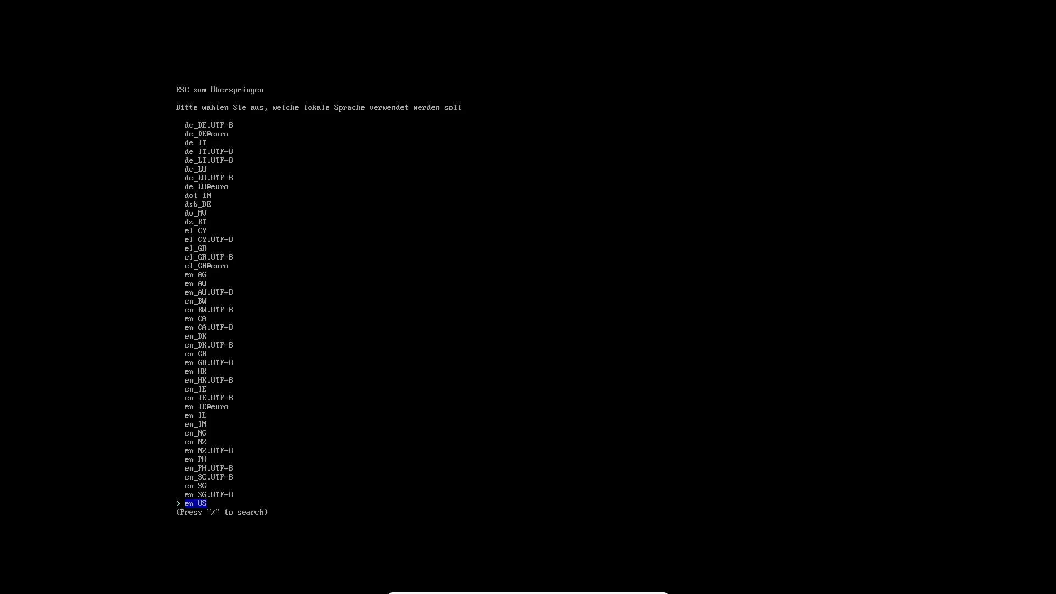
key("Up")
key("Up")
key("Up")
key("Up")
key("Up")
key("Up")
key("Up")
key("Up")
key("Up")
key("Up")
key("Up")
key("Up")
key("Up")
key("Up")
key("Up")
key("Up")
key("Up")
key("Up")
key("Up")
key("Up")
key("Up")
key("Up")
key("Return")
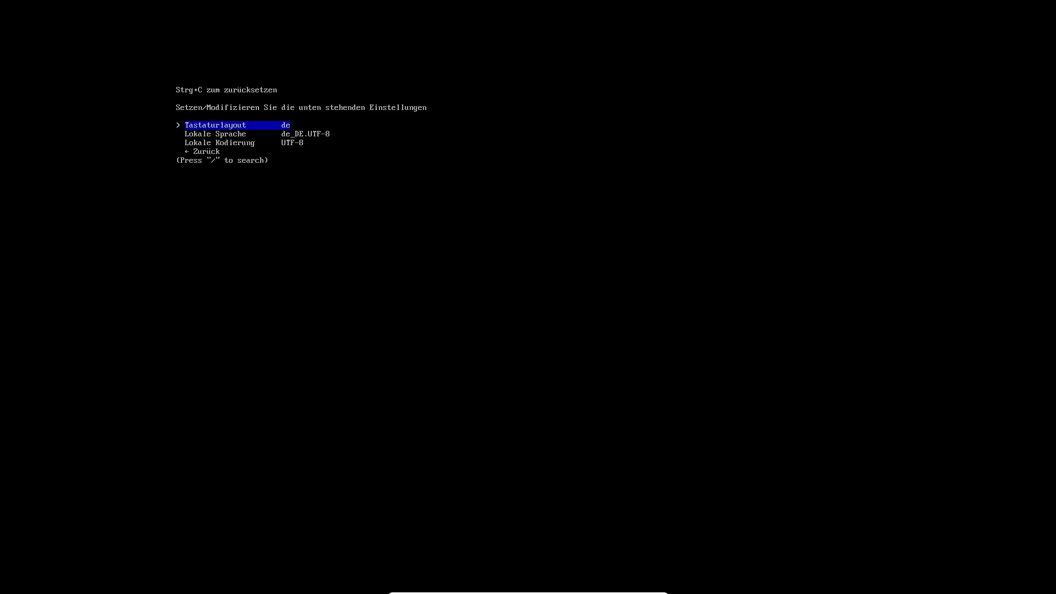
key("Down")
key("Down")
key("Down")
key("Return")
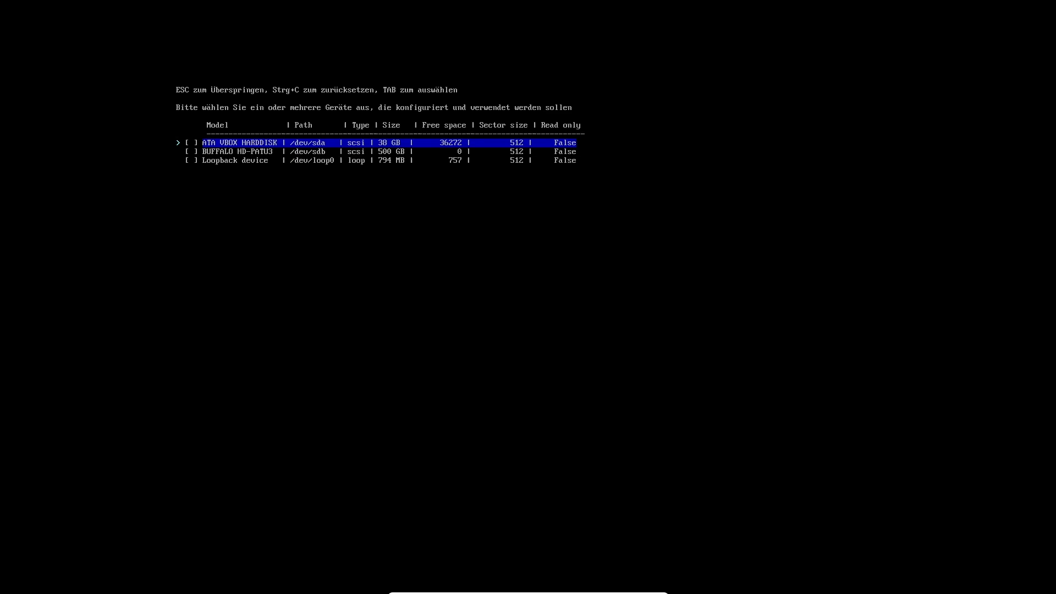
Select the 500 GB BUFFALO HD-PATU3 drive (/dev/sdb) with ext4 for the main partition
key("Down")
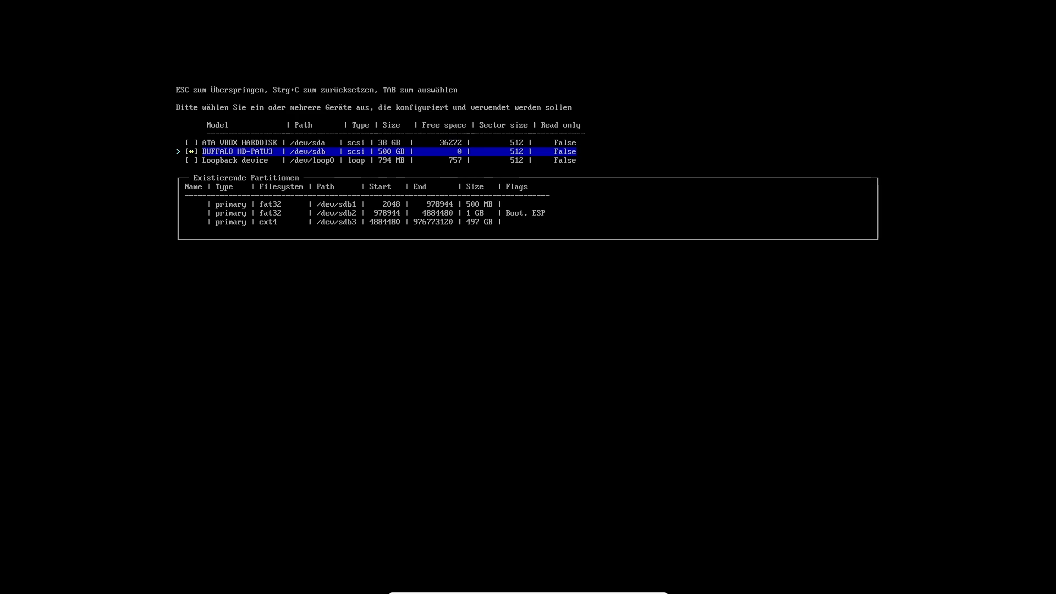
key("Return")
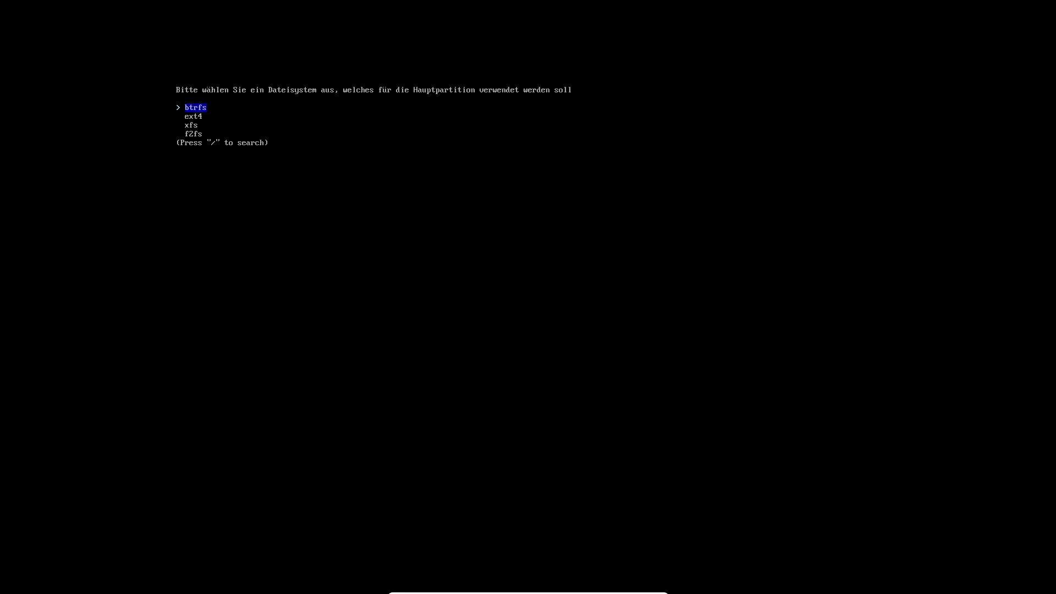
key("Down")
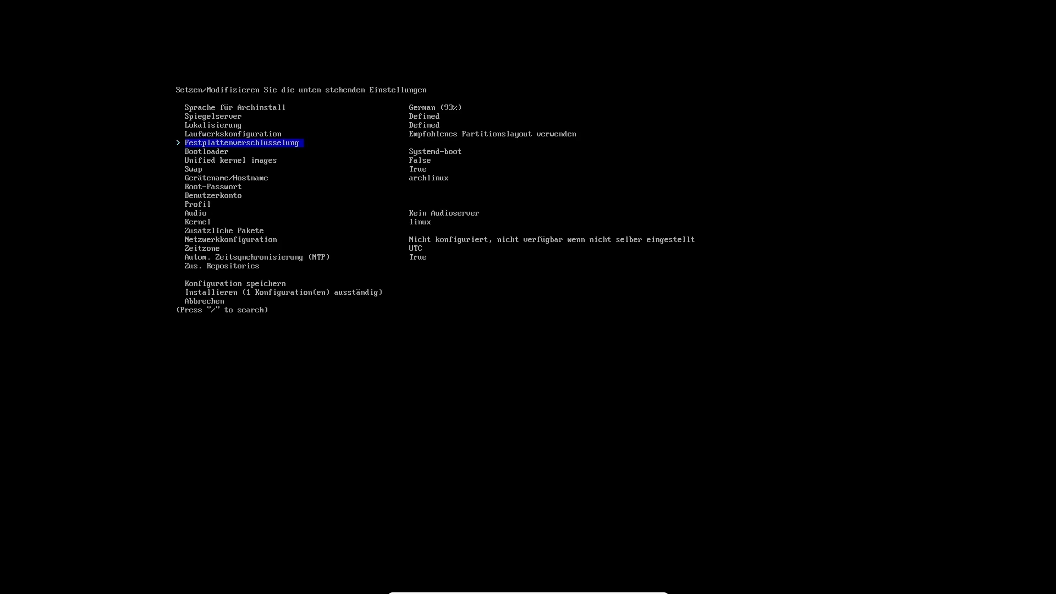
Accept the recommended partition layout and make Grub the bootloader
key("Down")
key("Return")
key("Down")
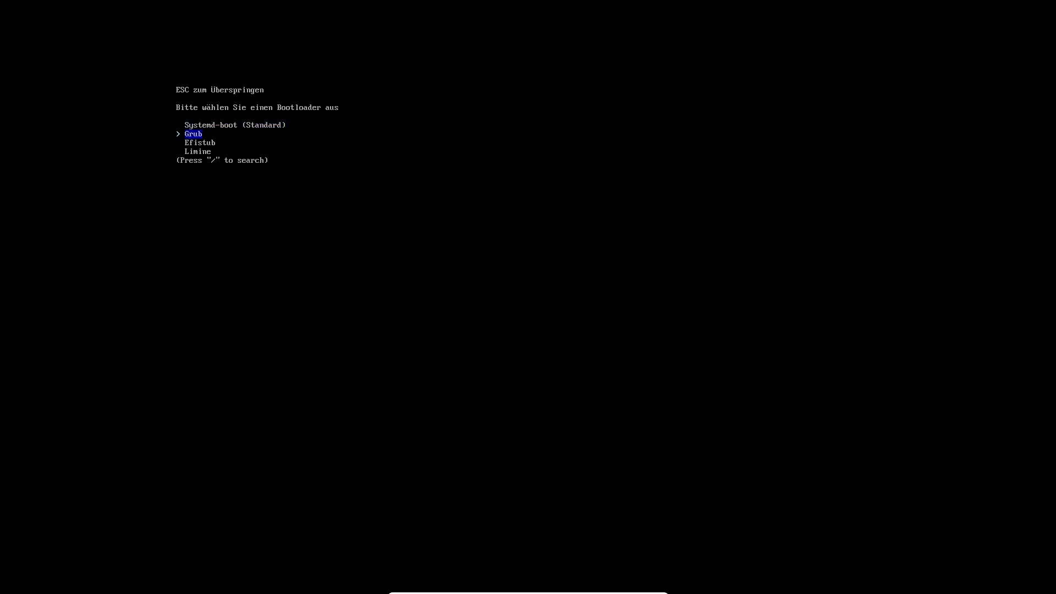
key("Return")
Add a new user account with a username, a password and sudo rights
key("Down")
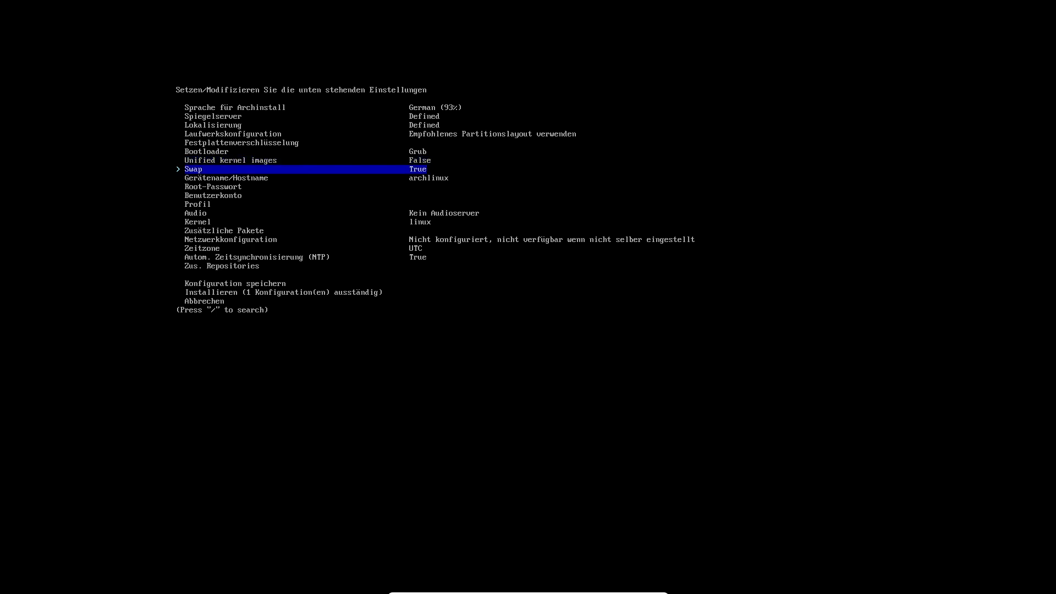
key("Down")
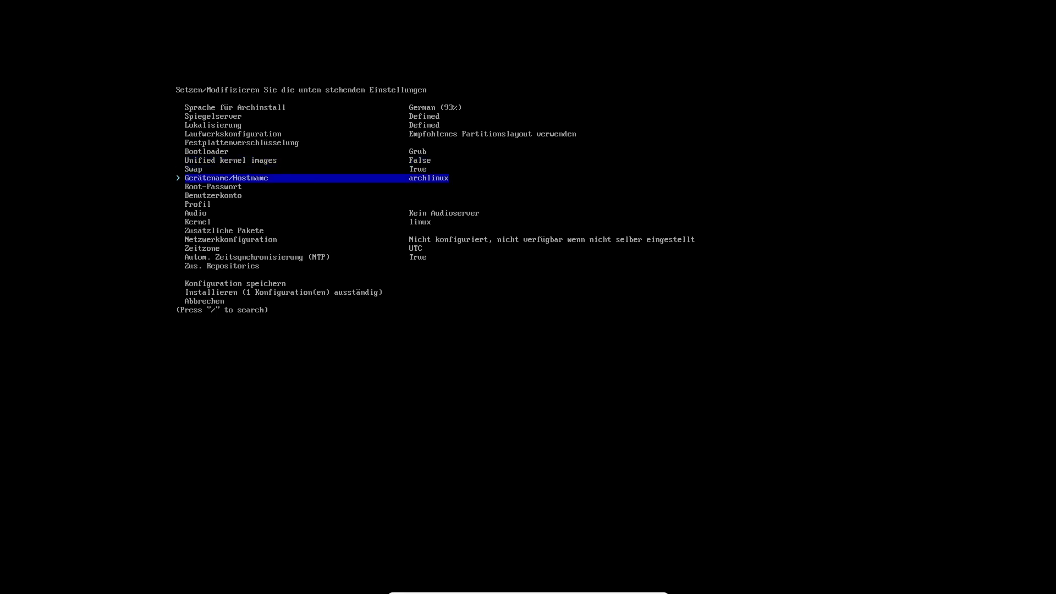
key("Down")
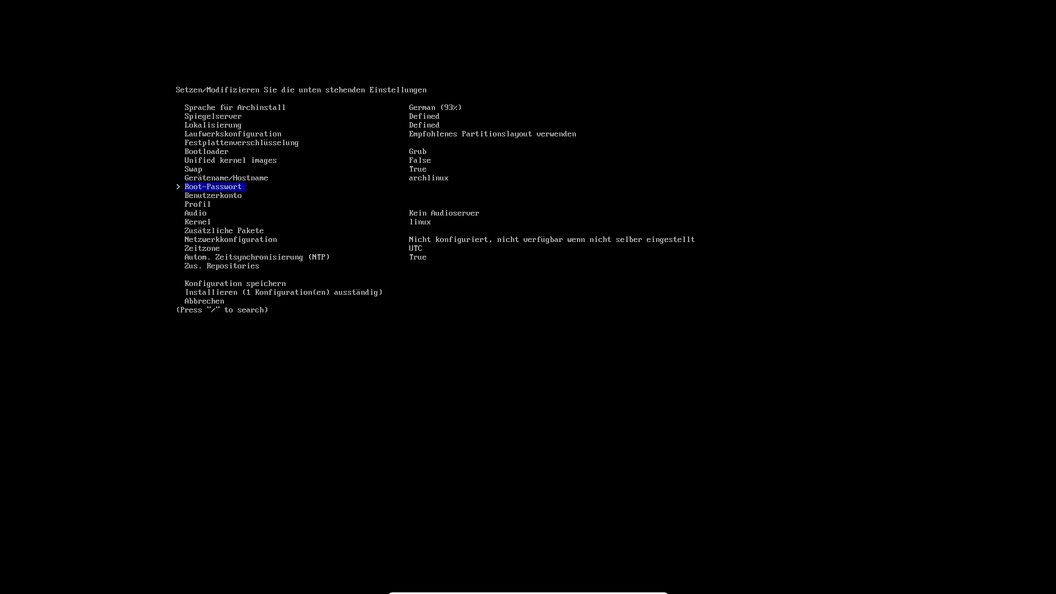
key("Down")
key("Return")
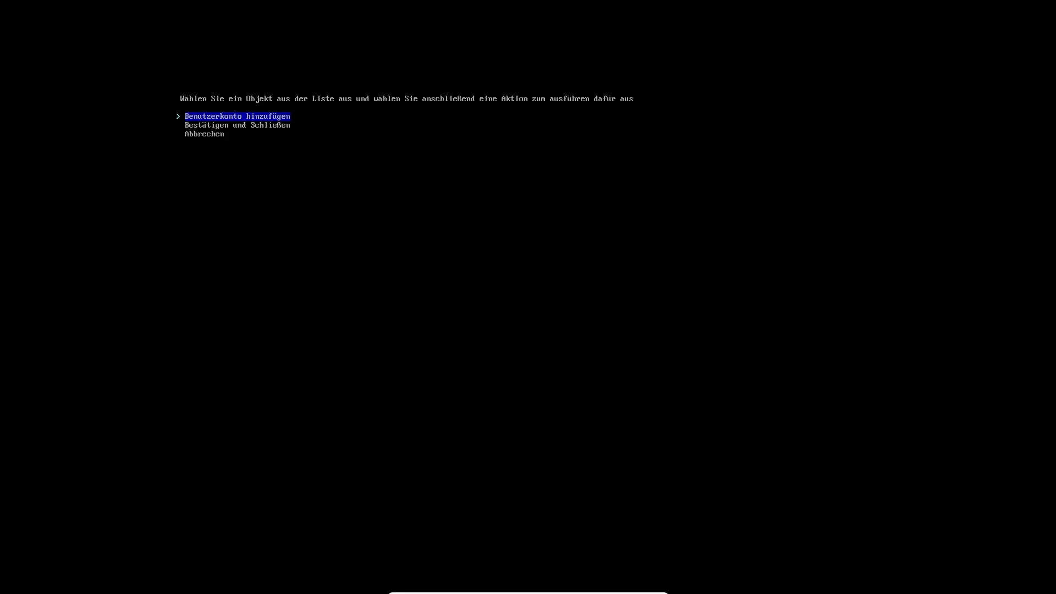
key("Return")
type("peter")
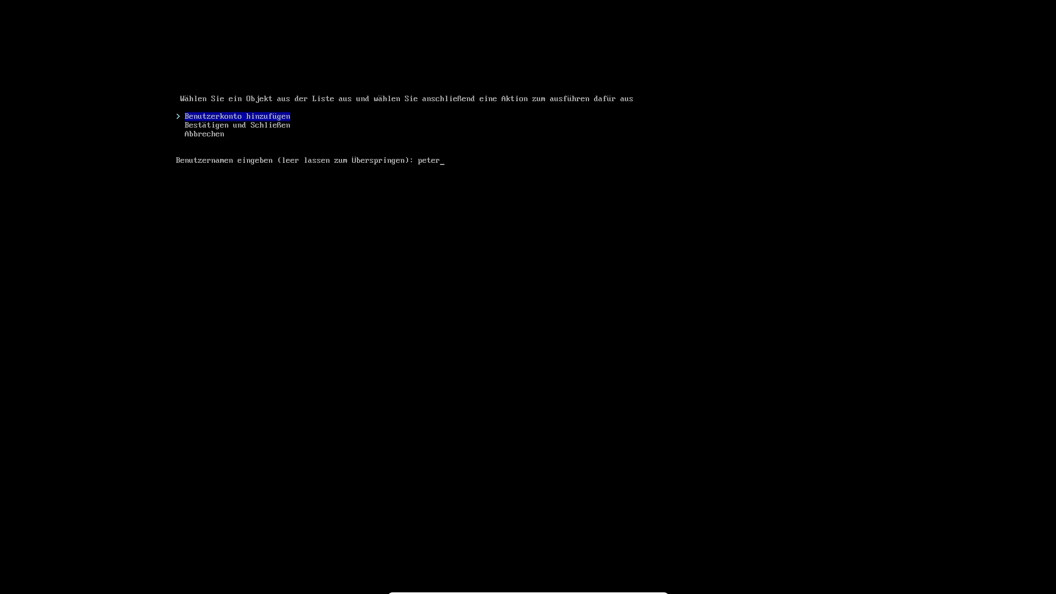
key("Return")
key("Return")
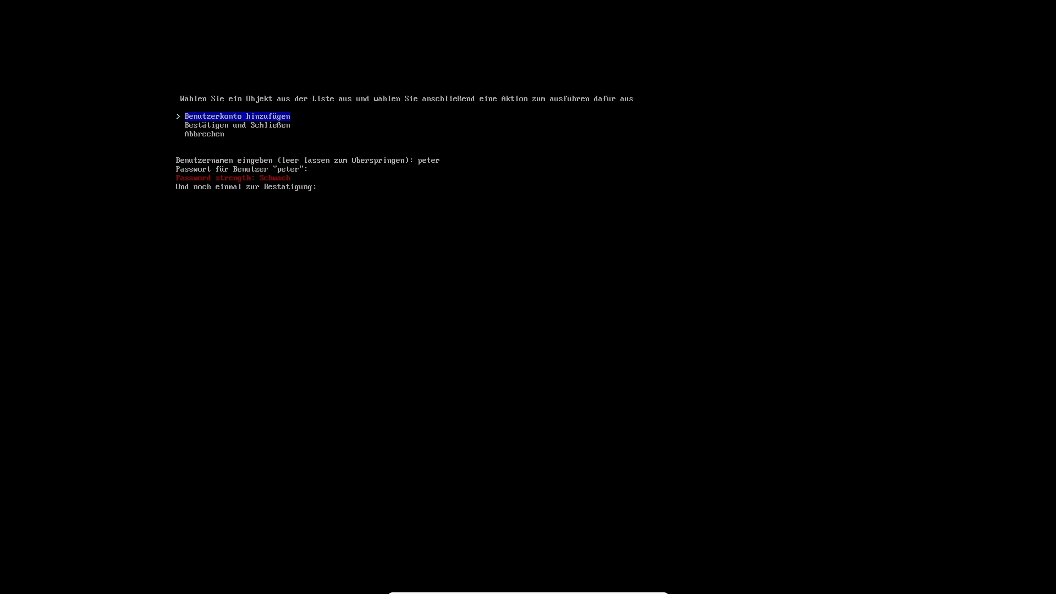
key("Return")
key("Return")
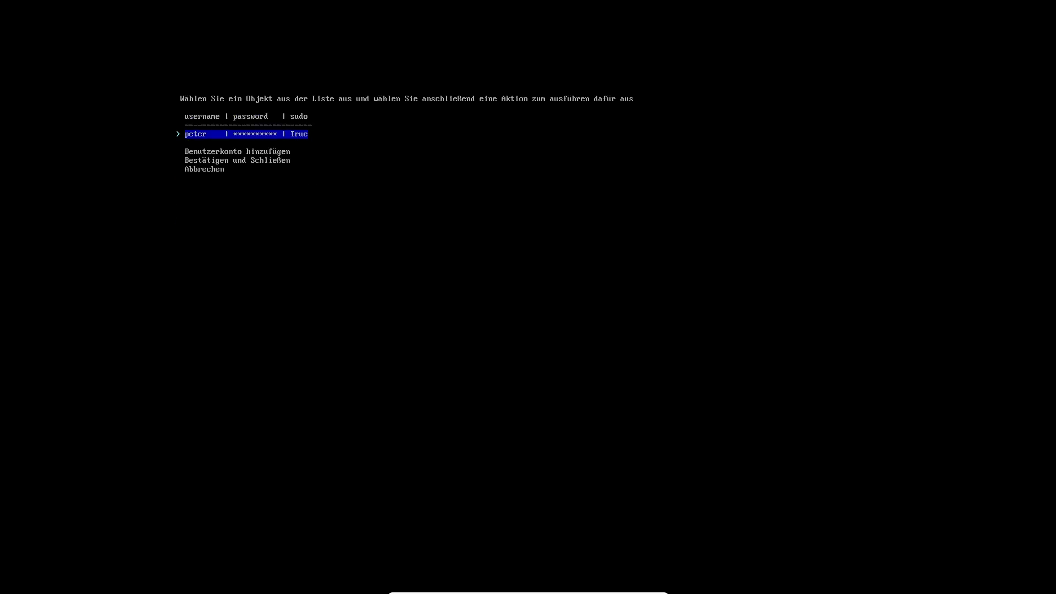
Save the user list and choose the Hyprland desktop profile with polkit seat access
key("Down")
key("Down")
key("Return")
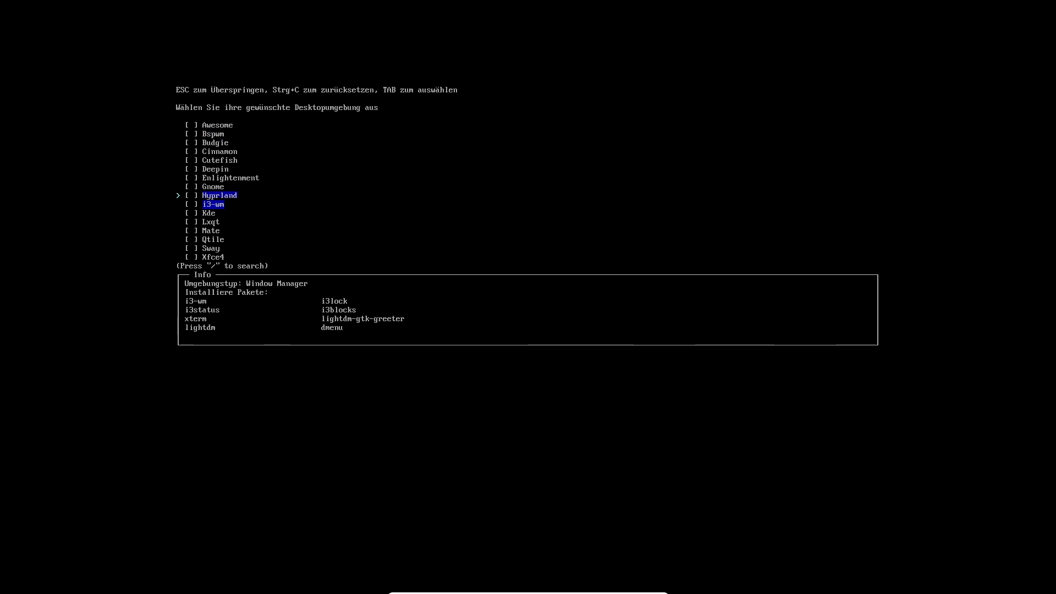
key("Up")
key("Up")
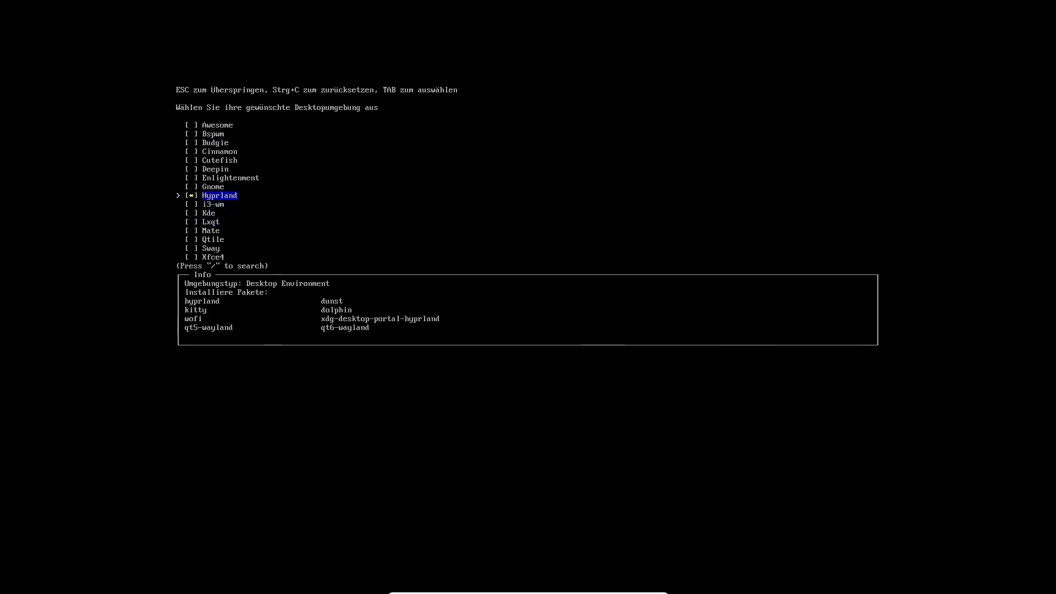
key("Return")
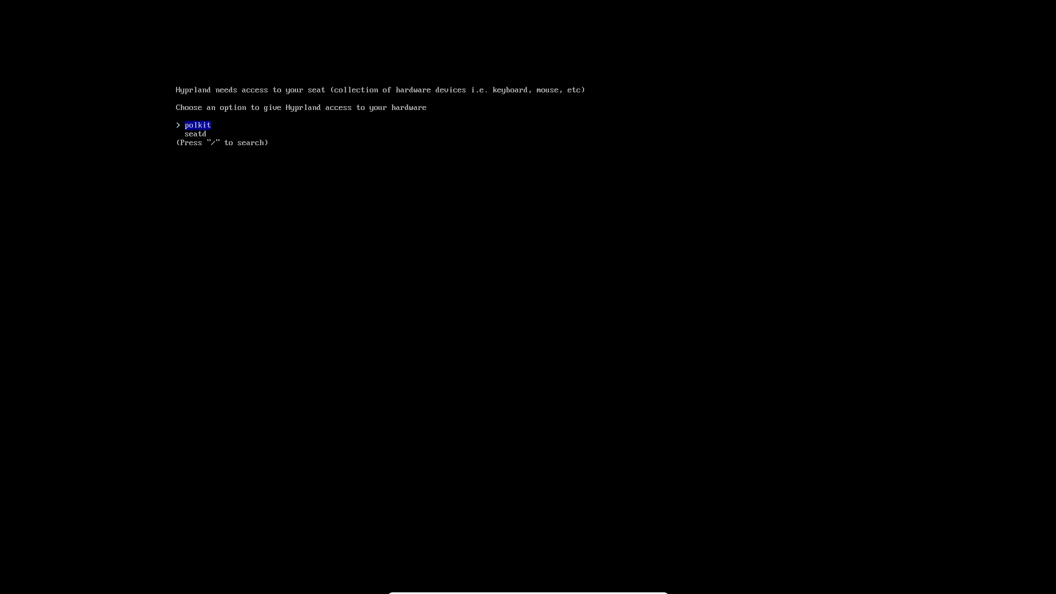
key("Return")
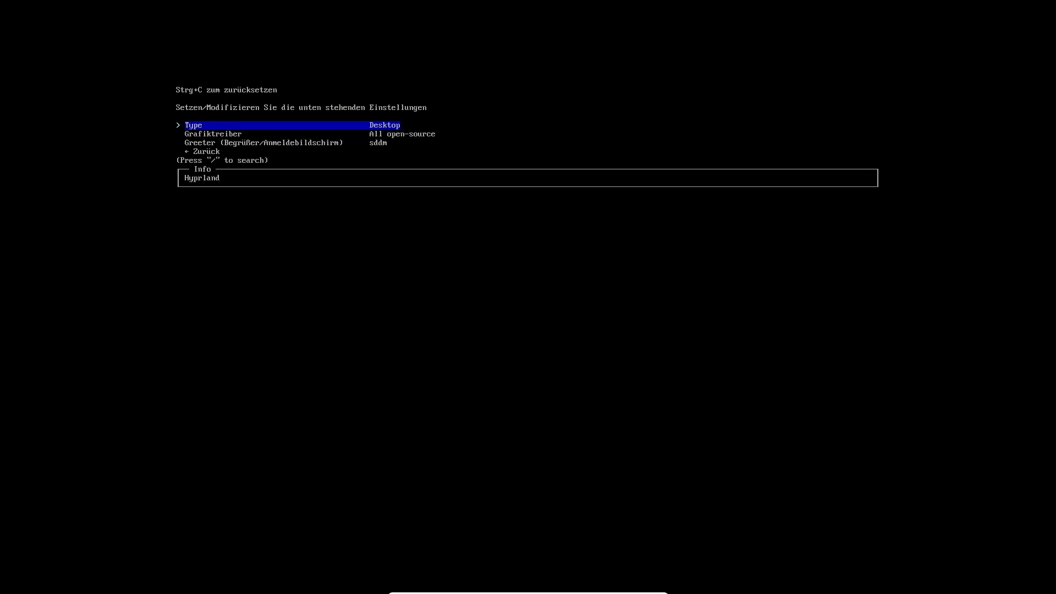
Set the graphics driver to Nvidia (proprietary) and highlight lightdm-gtk-greeter in the greeter list
key("Down")
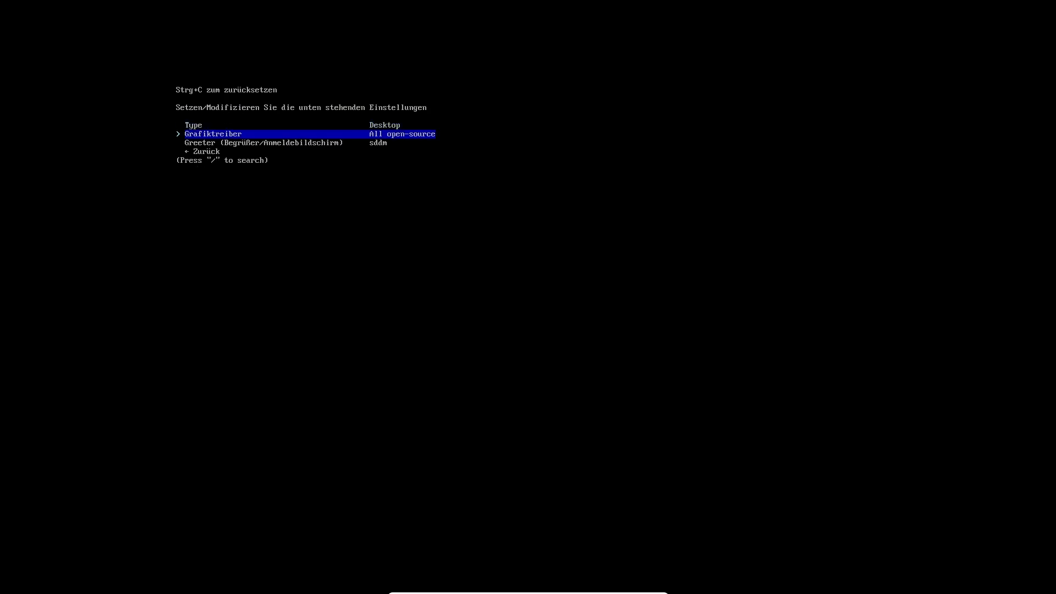
key("Return")
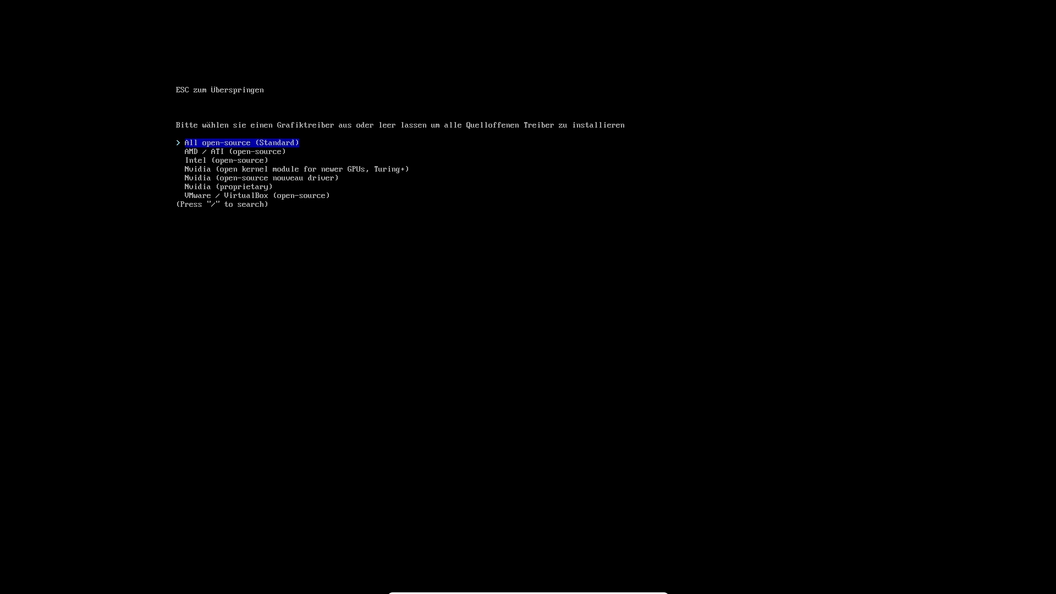
key("Down")
key("Down")
key("Down")
key("Down")
key("Down")
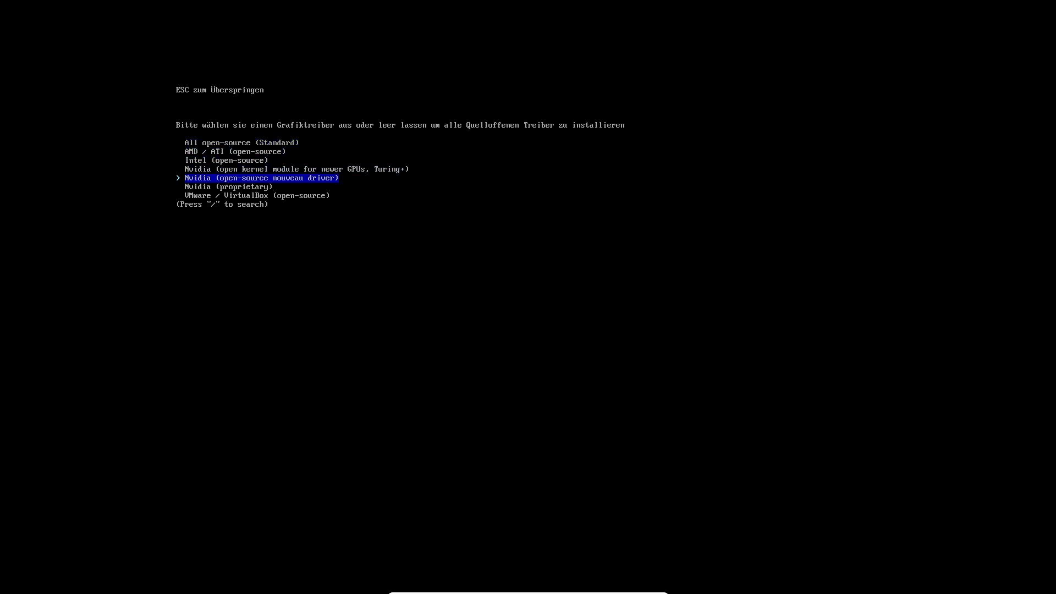
key("Return")
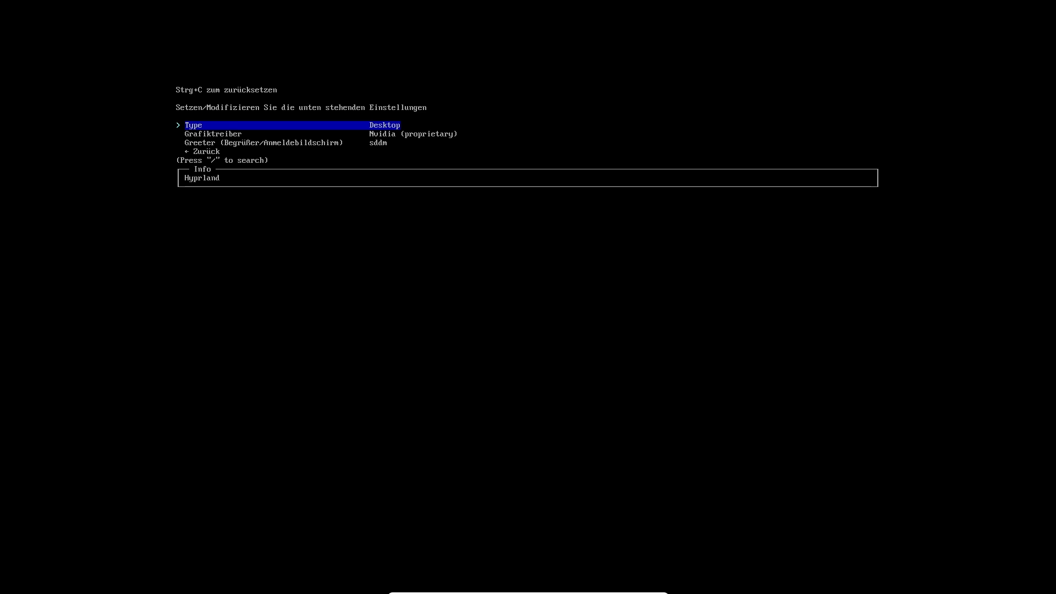
key("Down")
key("Down")
key("Return")
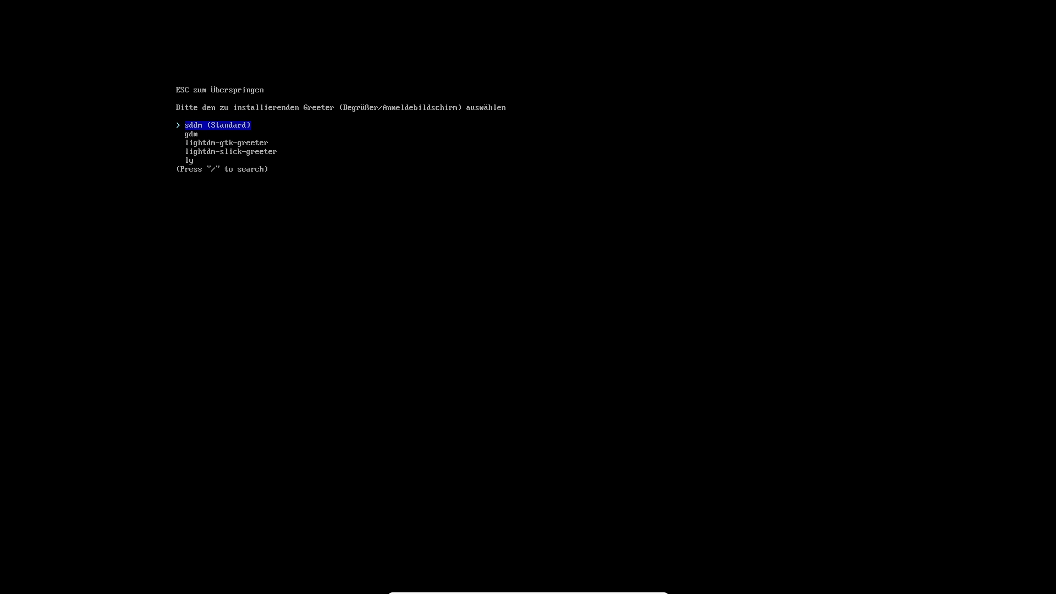
key("Down")
key("Down")
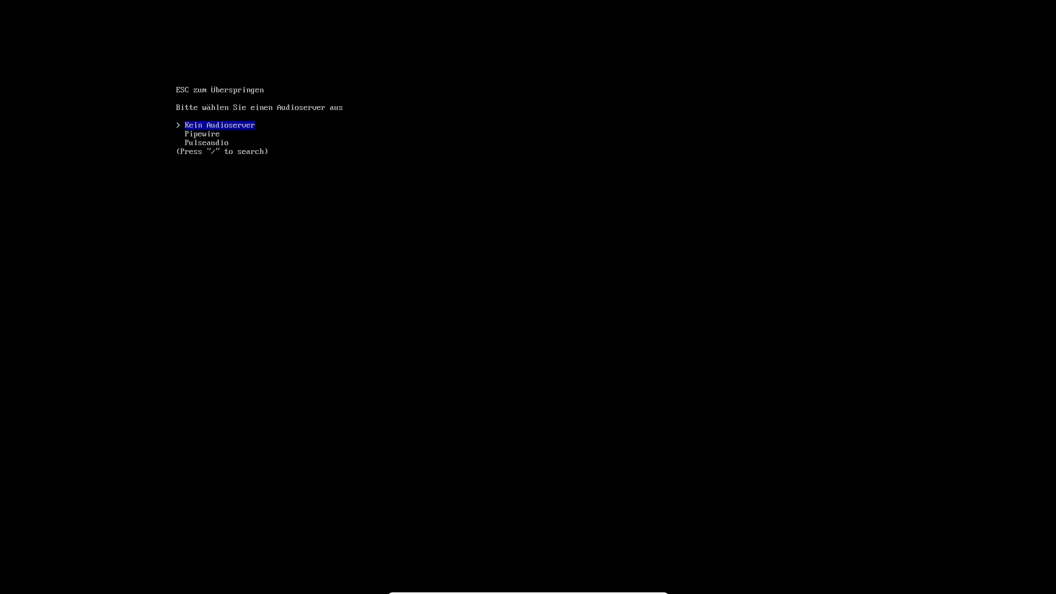
Set audio to Pulseaudio and enter glmark2, neofetch, chromium, htop and nano as extra packages
key("Down")
key("Down")
key("Return")
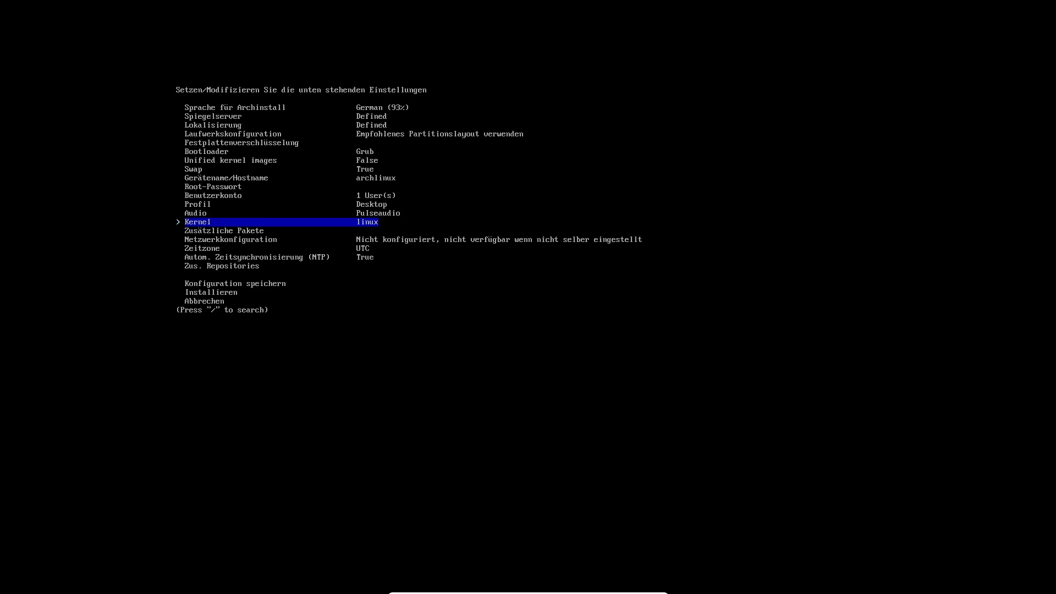
key("Down")
key("Return")
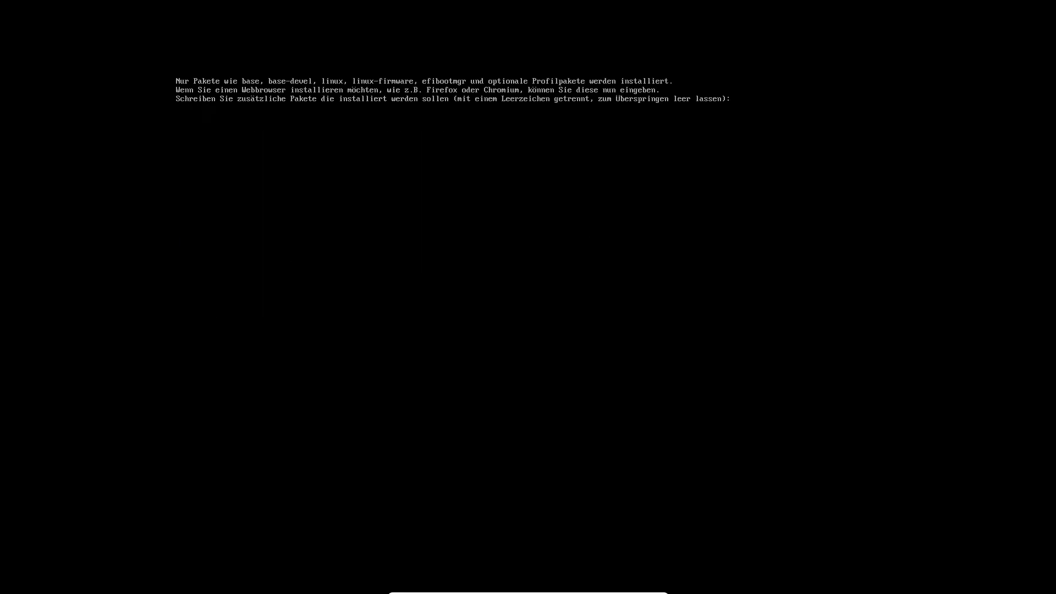
type("glmark2 neofetch chromium htop nano")
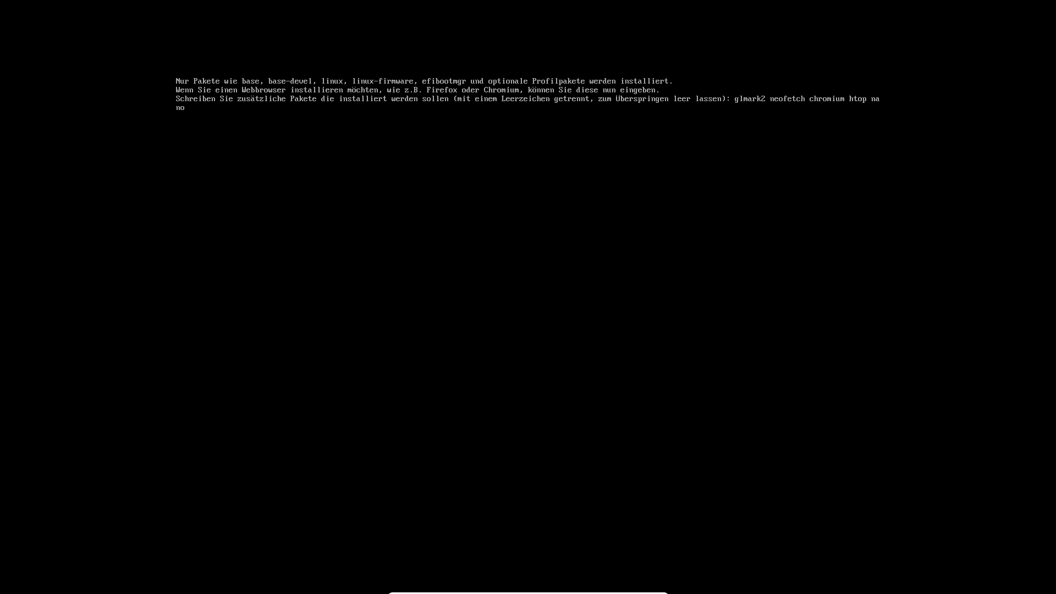
Submit the extra packages and copy the ISO network settings into the installation
key("Return")
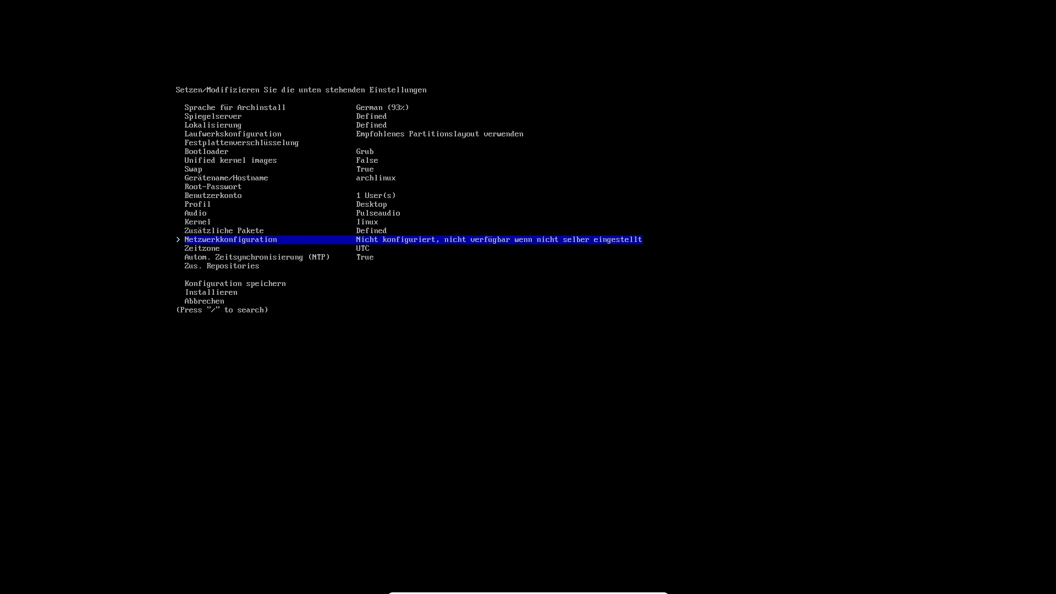
key("Return")
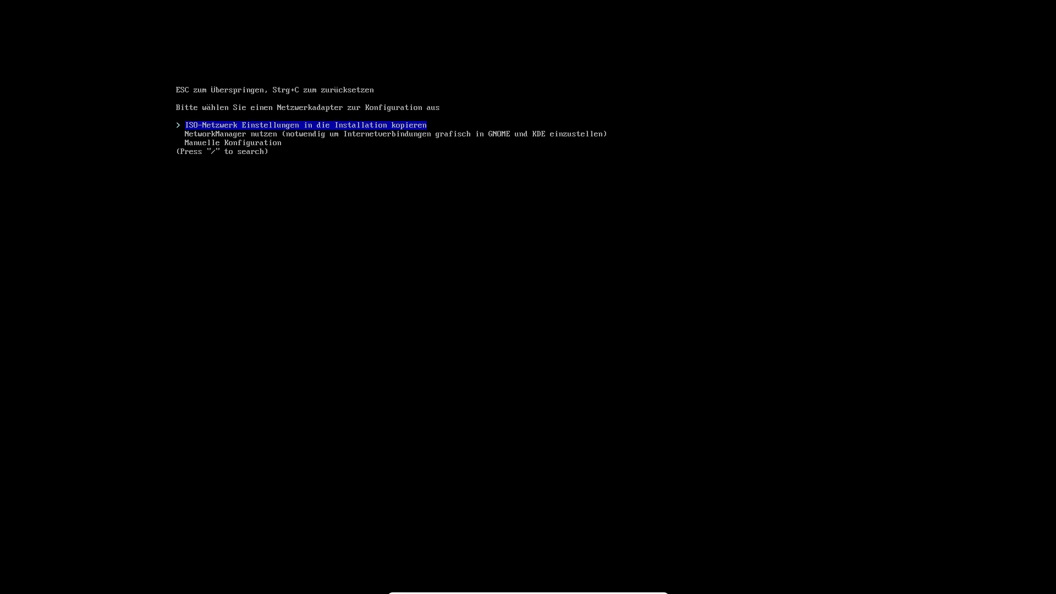
key("Return")
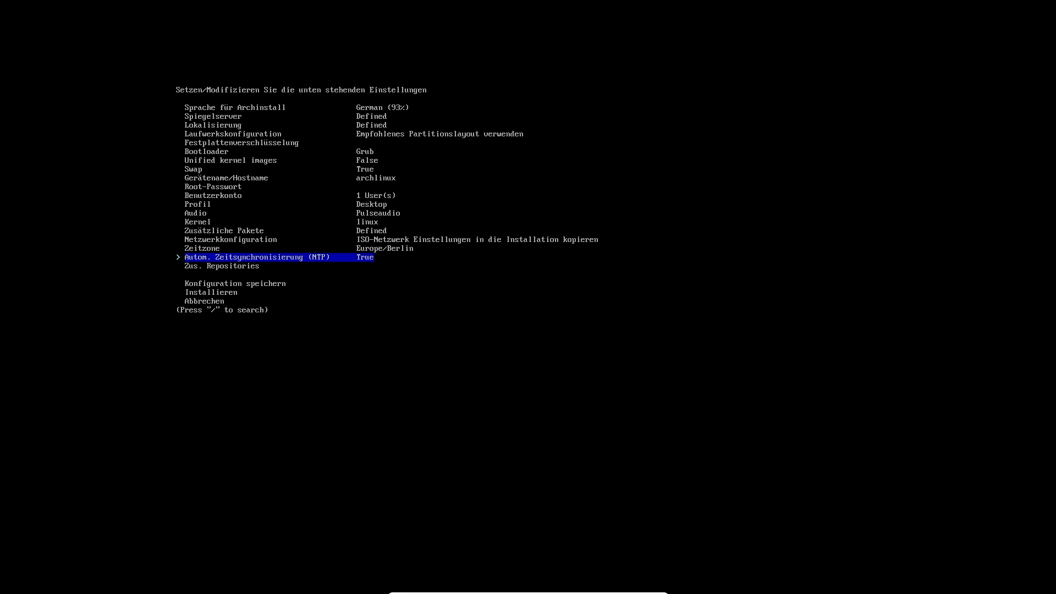
Install with the finished configuration, then power off with 'shutdown now'
key("Down")
key("Down")
key("Down")
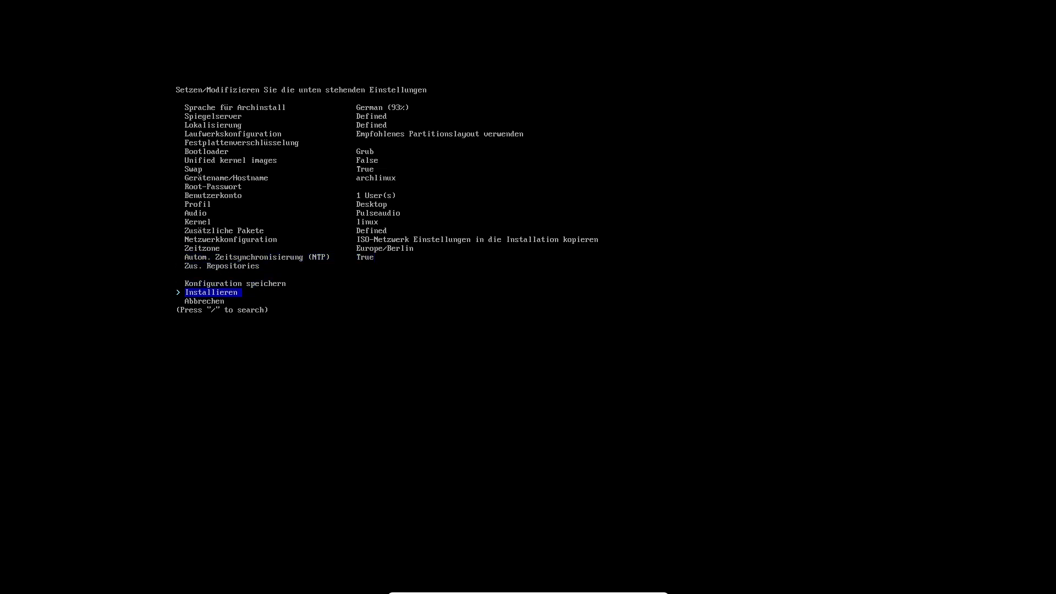
key("Return")
key("Return")
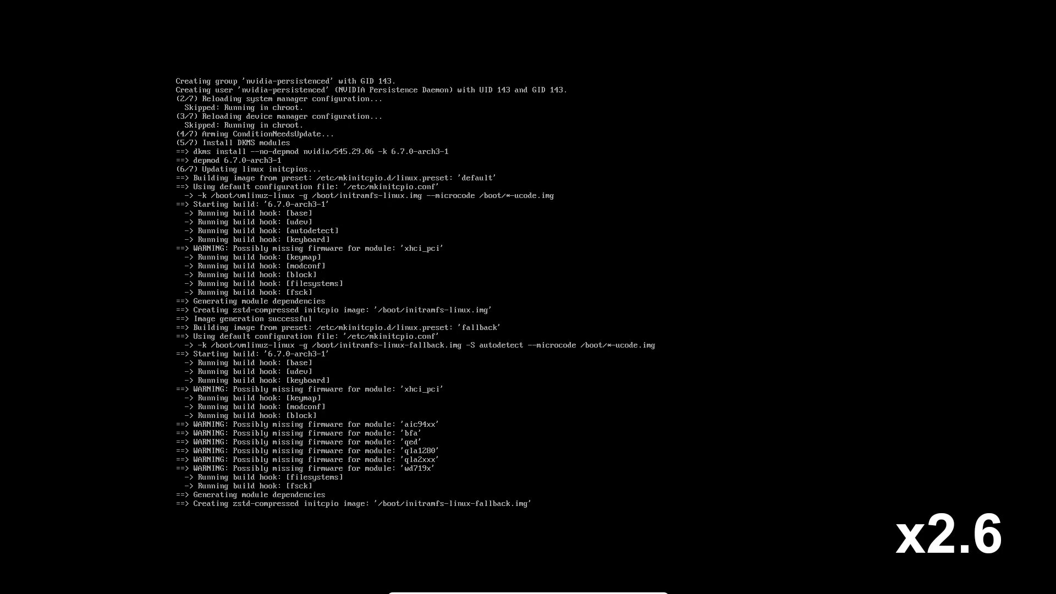
type("shutd")
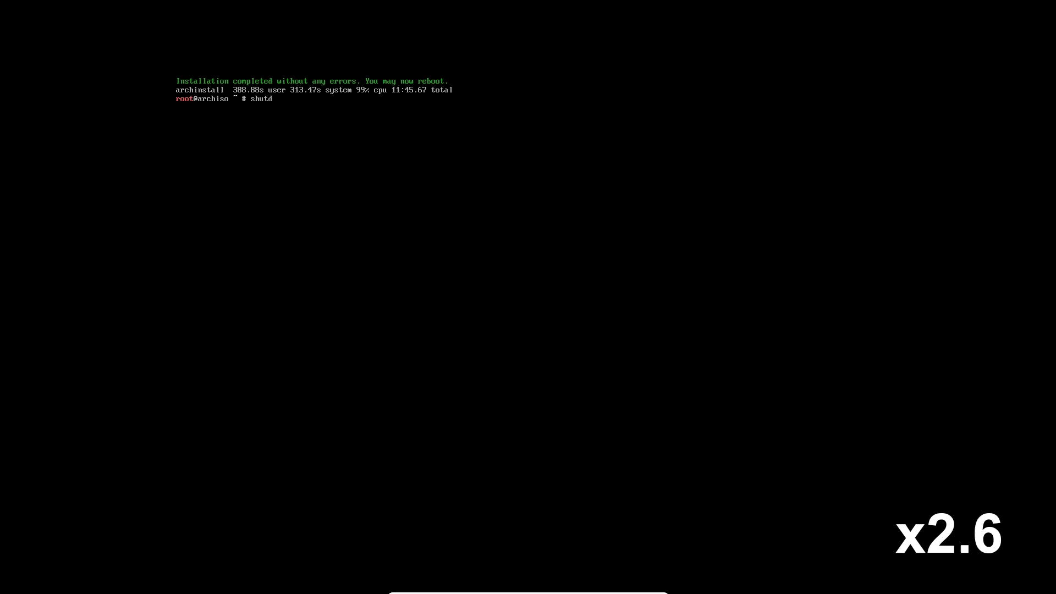
type("own now")
key("Return")
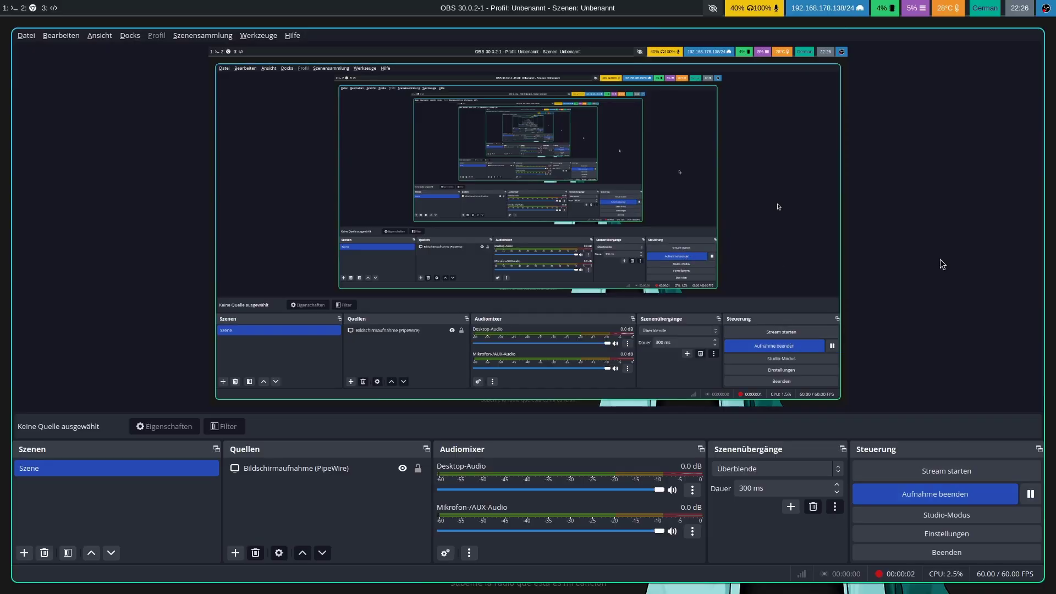
On workspace 4, open a terminal and Chromium, close Chromium, then relaunch it from the launcher
key("super+shift+4")
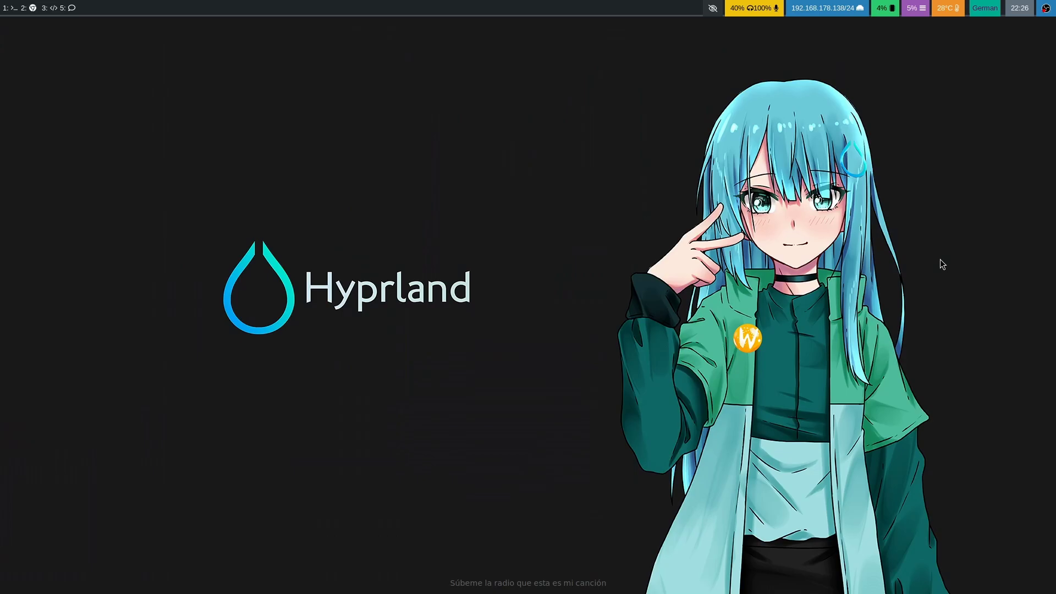
key("super+Return")
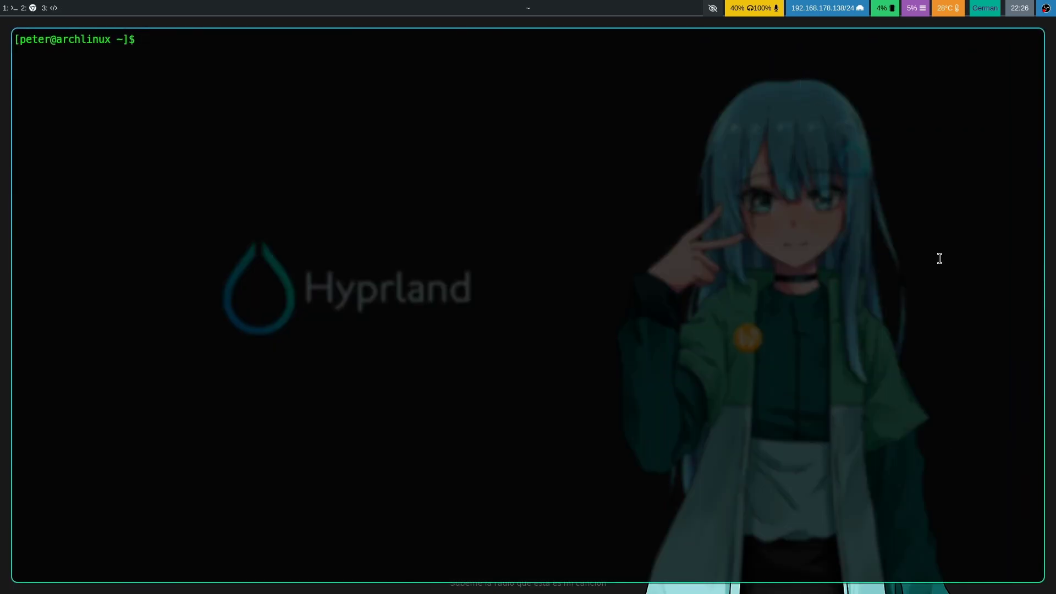
key("super+b")
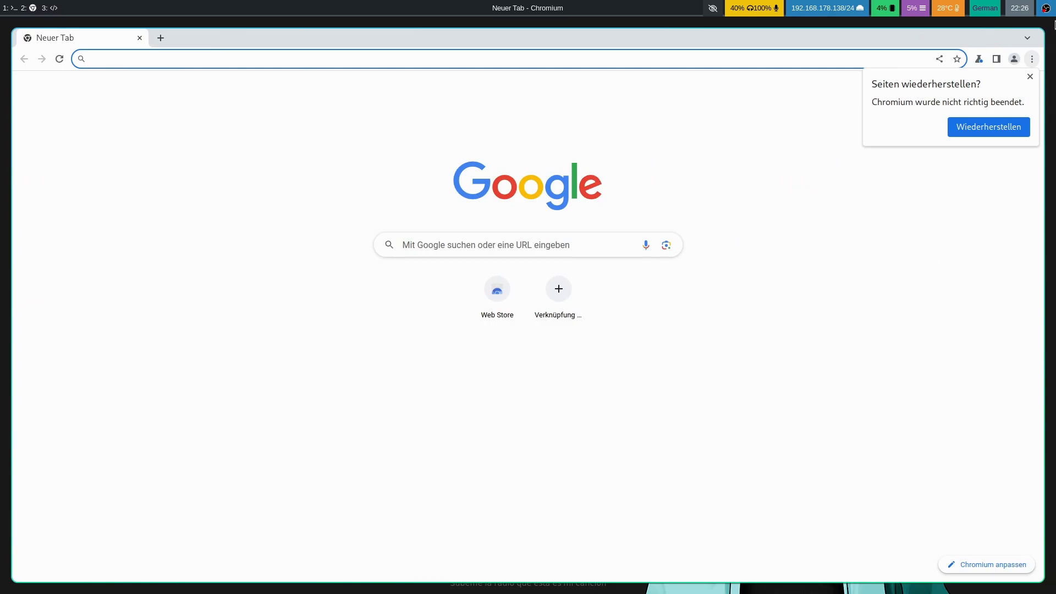
key("super+q")
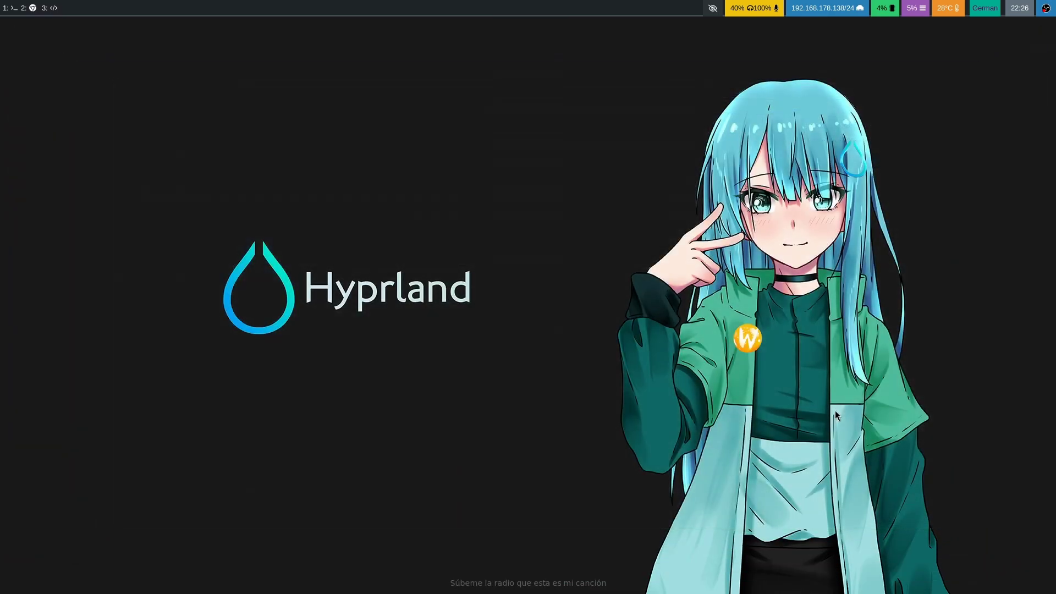
key("super+d")
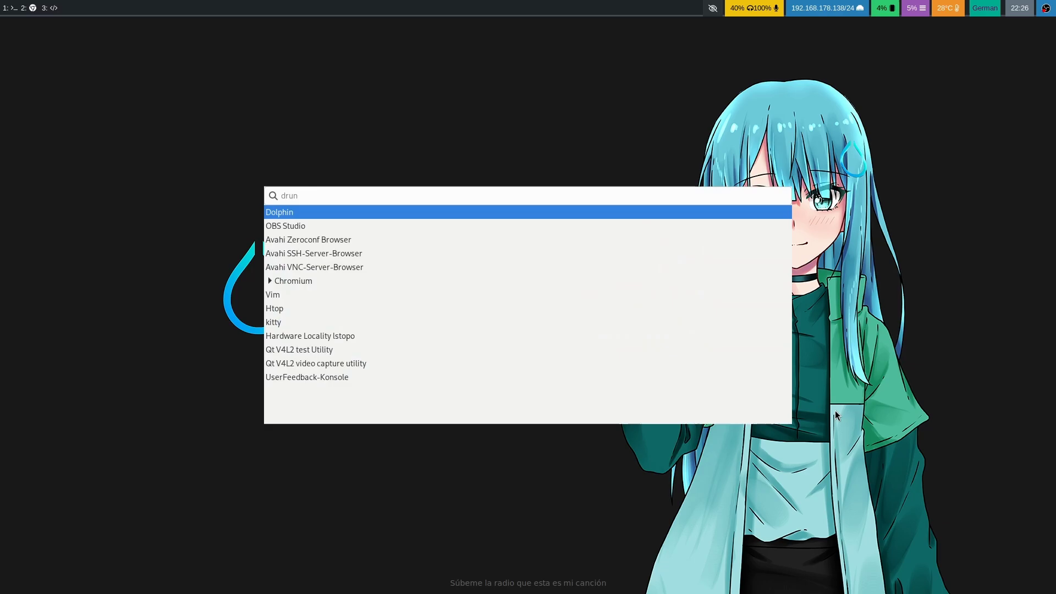
type("chr")
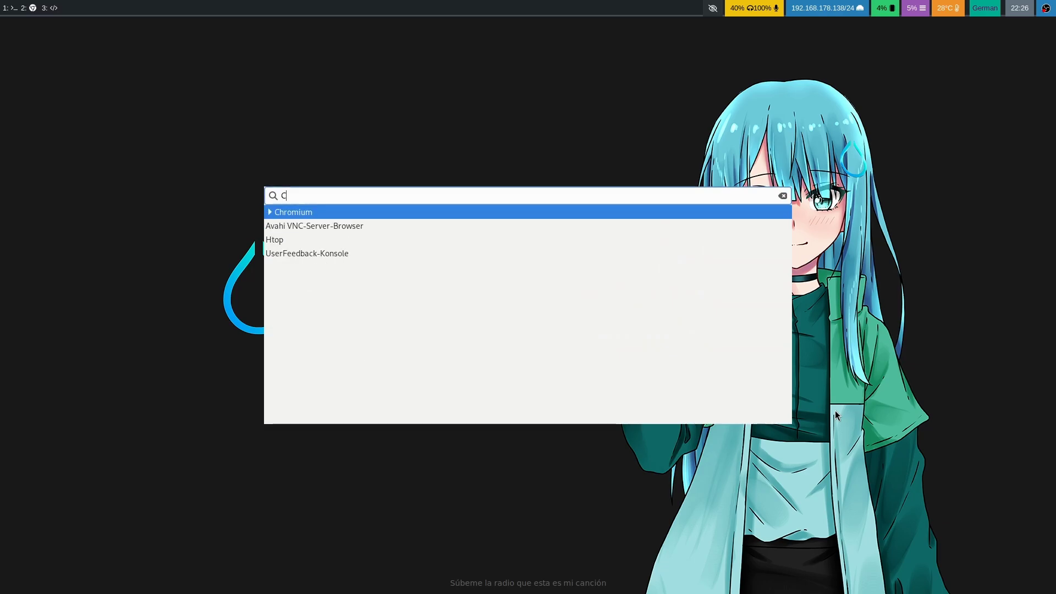
key("Return")
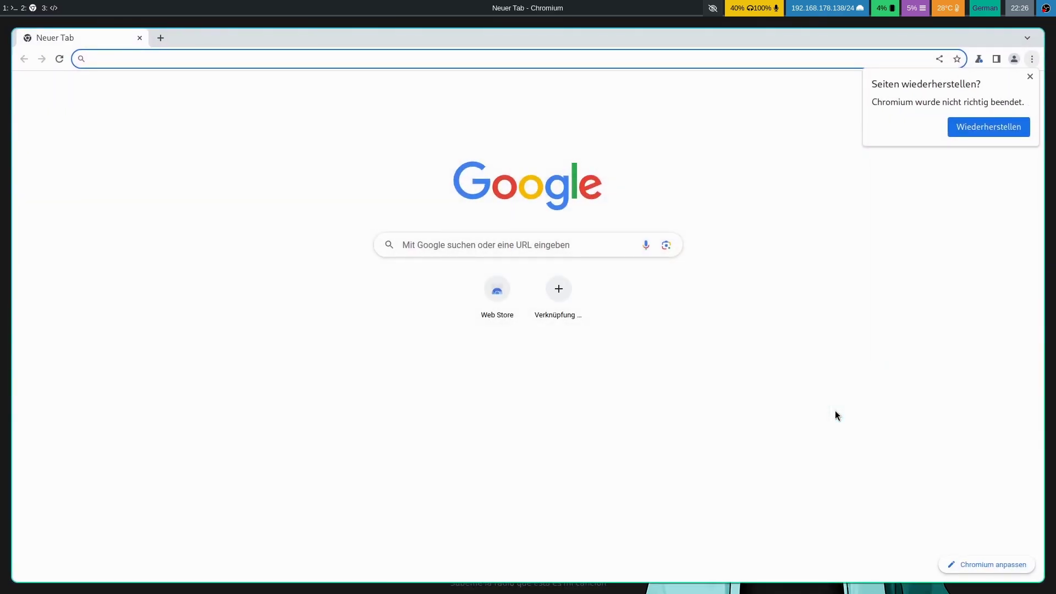
On workspace 1, open several tiled terminal windows and close them all
key("super+1")
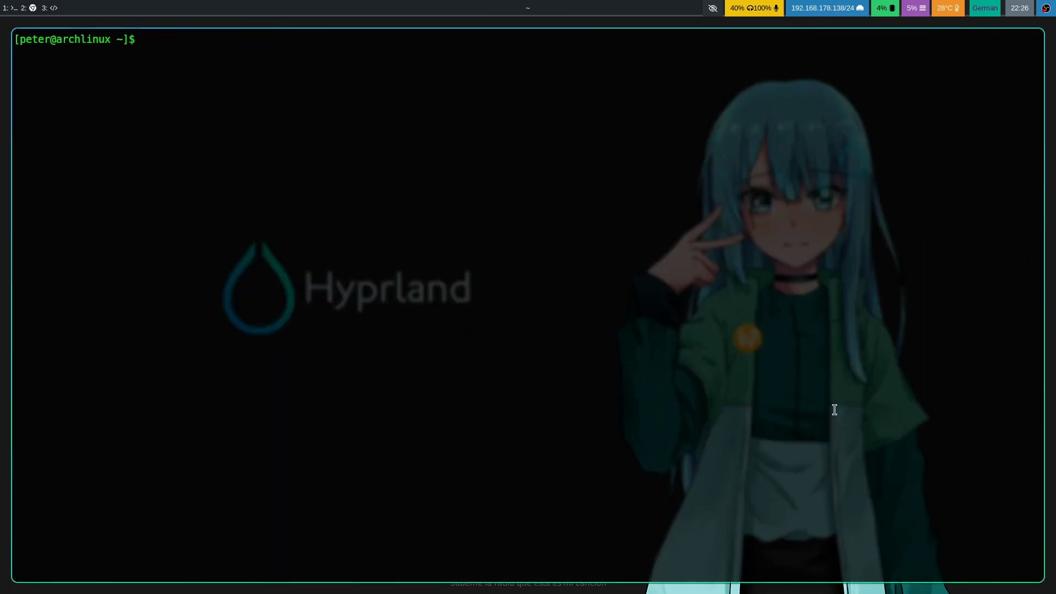
key("super+c")
key("super+q")
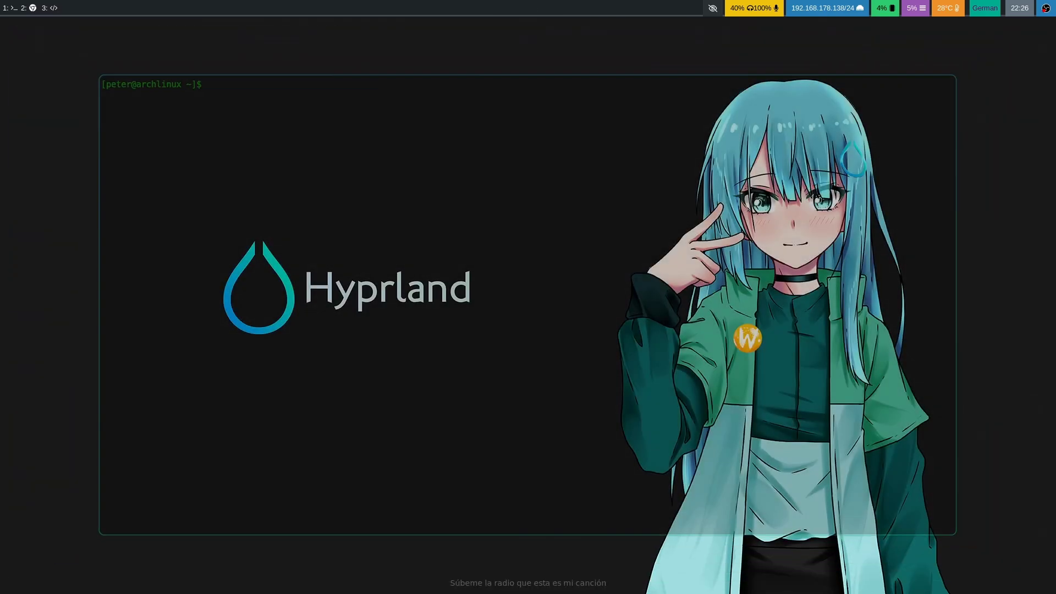
key("super+q")
key("super+q")
key("super+q")
key("super+q")
key("super+c")
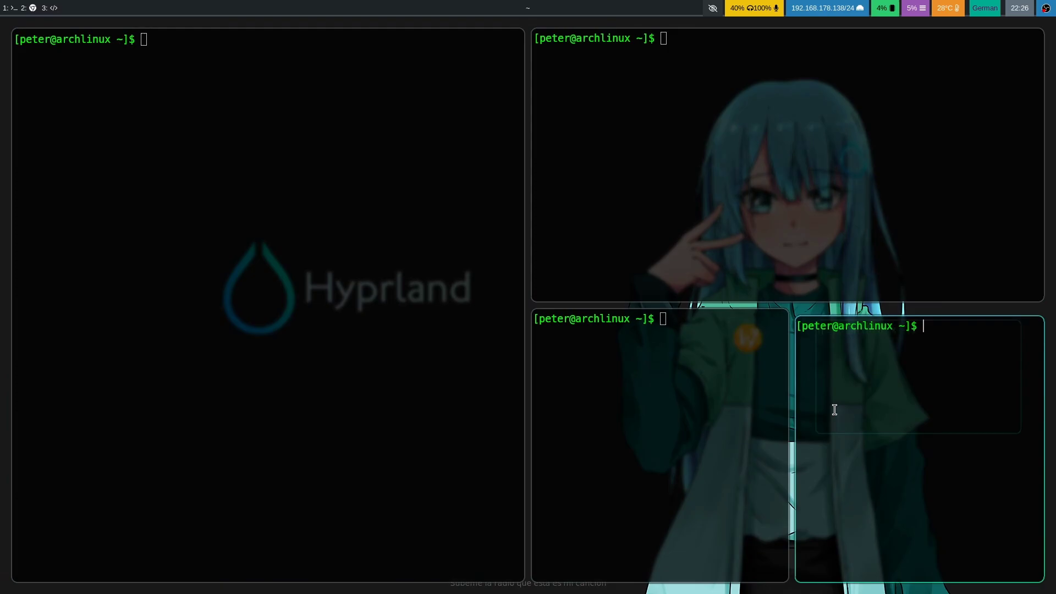
key("super+c")
key("super+c")
key("super+c")
key("super+c")
key("super+q")
key("super+q")
key("super+q")
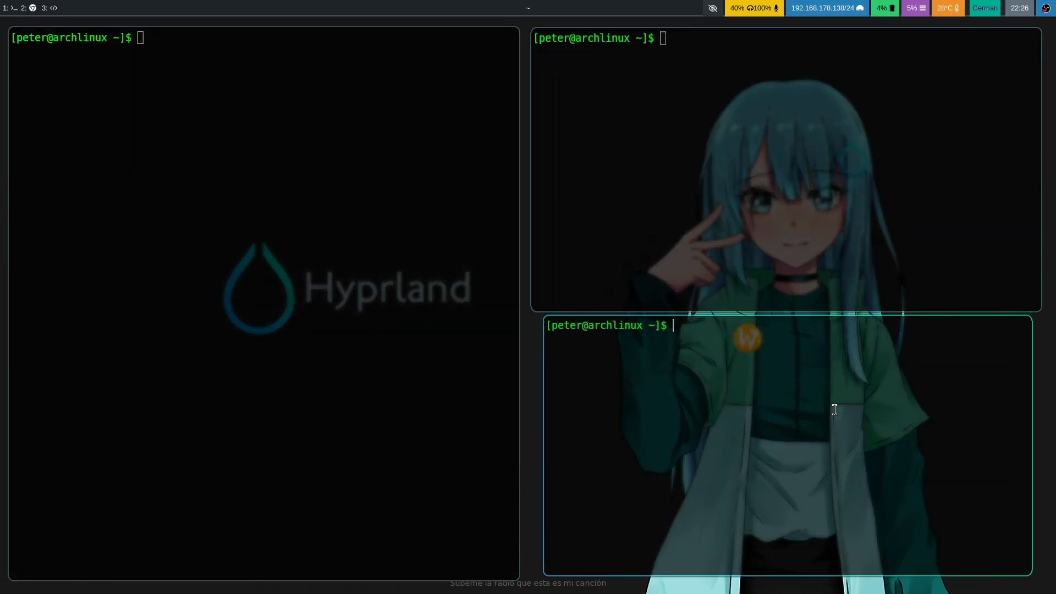
key("super+c")
key("super+c")
key("super+c")
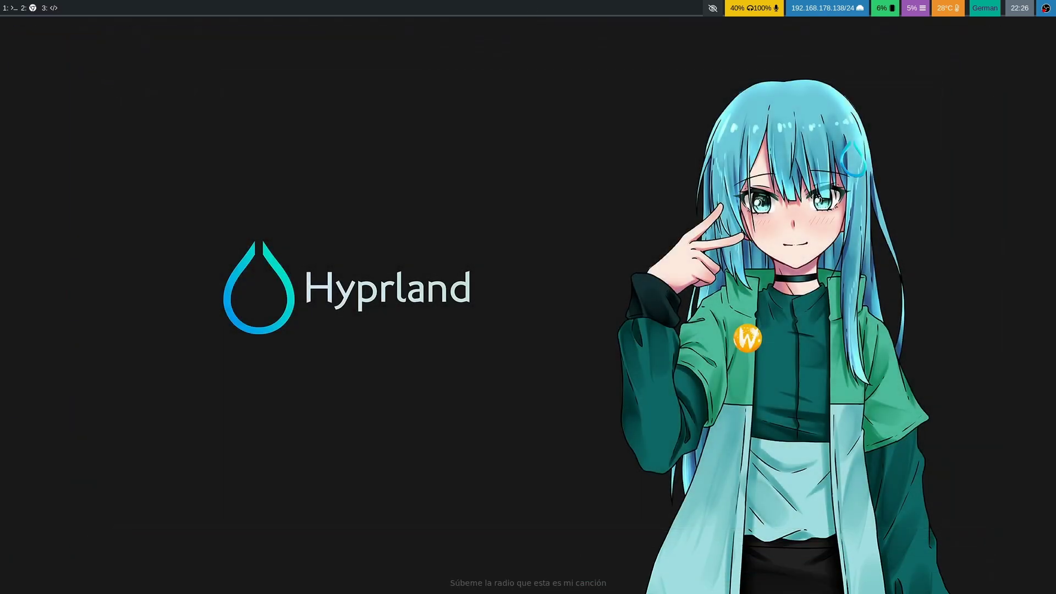
Open a kitty terminal and run neofetch to show the Arch, Hyprland and RTX 3070 summary
key("super+q")
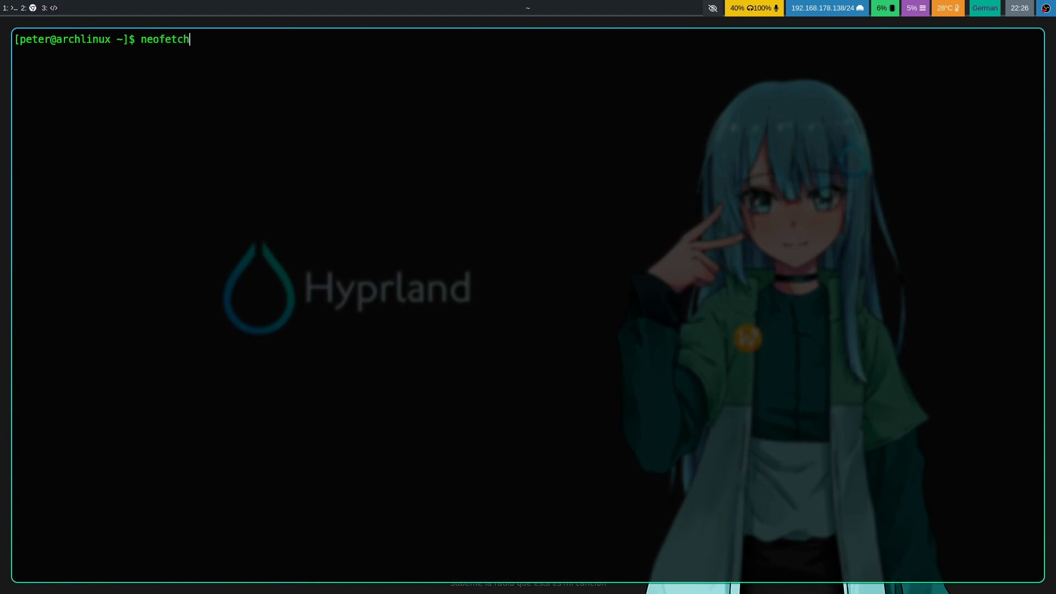
type("neofetch")
key("Return")
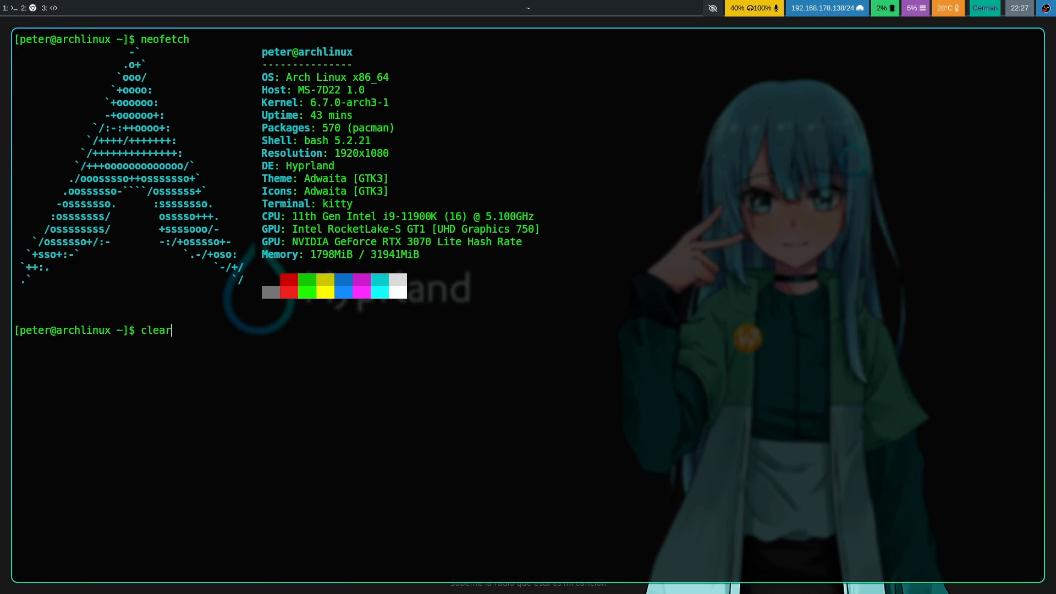
Clear the terminal, then close the Chromium window on workspace 2
key("Return")
key("super+2")
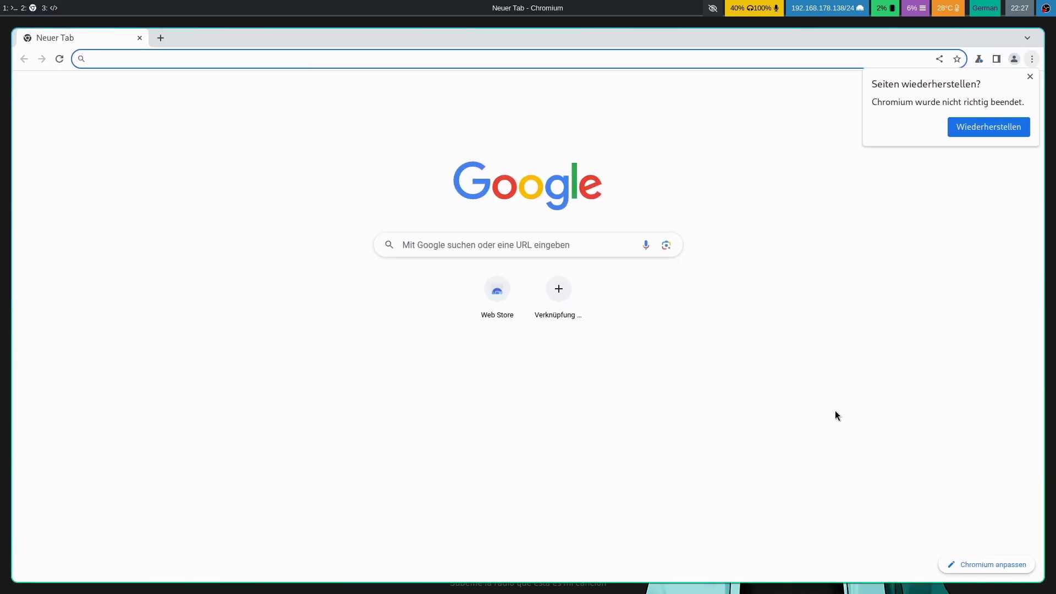
key("super+c")
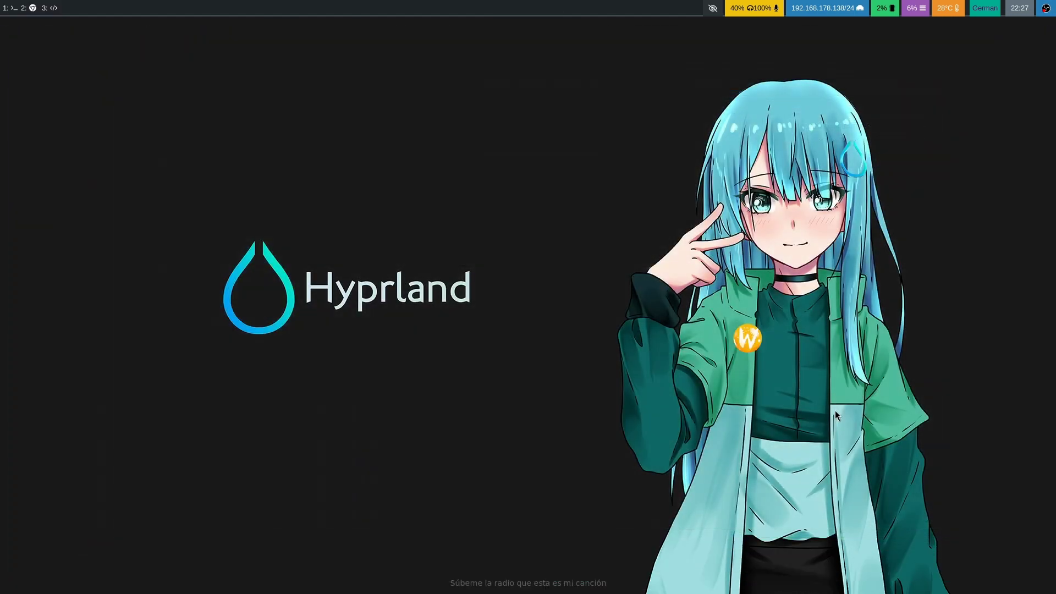
Rerun glmark2-wayland fullscreen from workspace 1, reaching a glmark2 score of 8028
key("super+1")
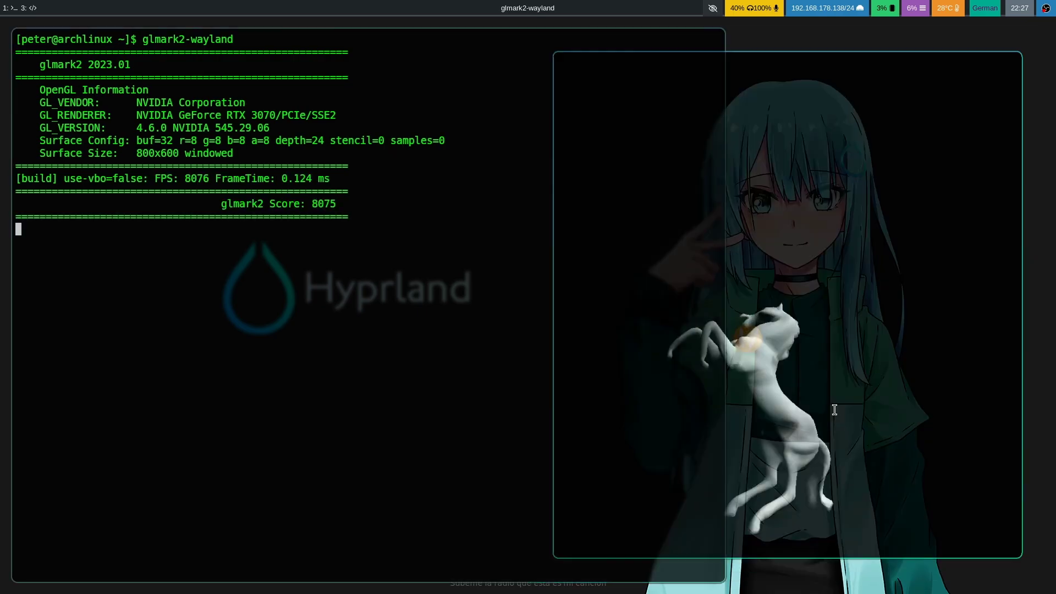
key("Up")
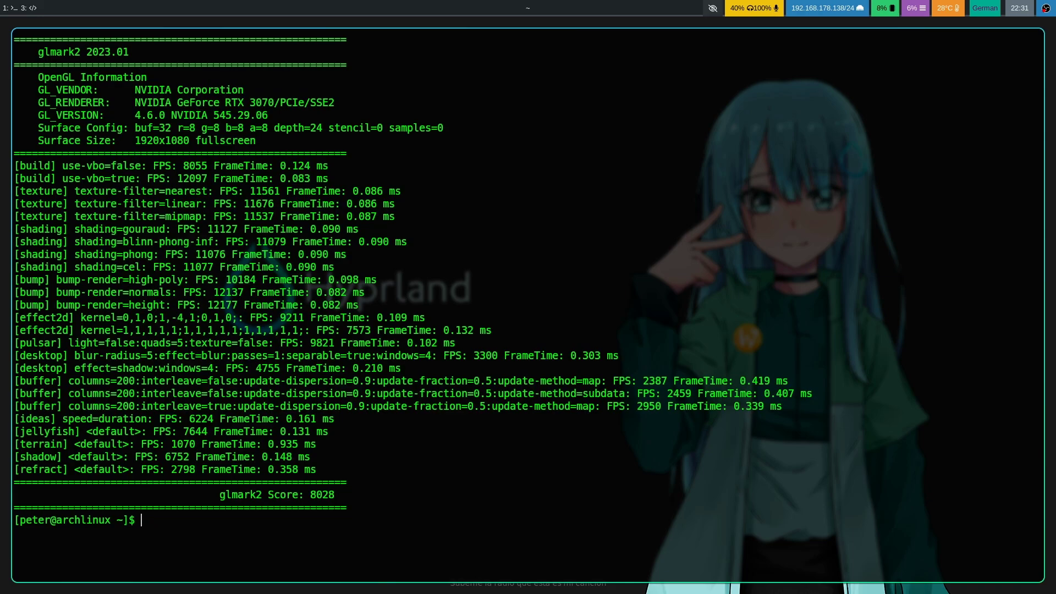
Start the desktop recording and cycle through workspaces 1, 2 and 3, ending on workspace 2
left_click(979, 494)
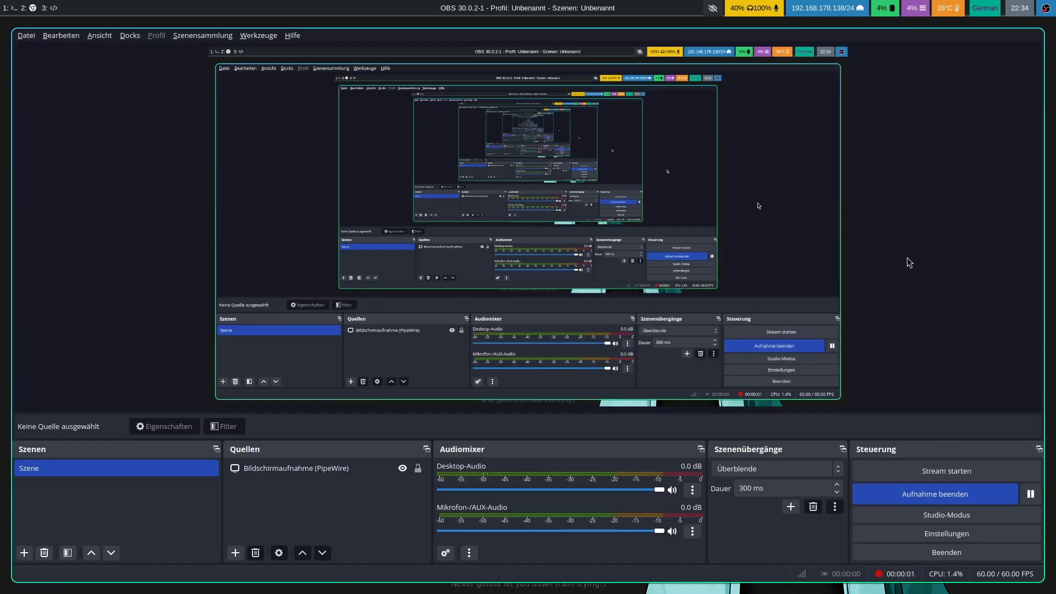
key("super+2")
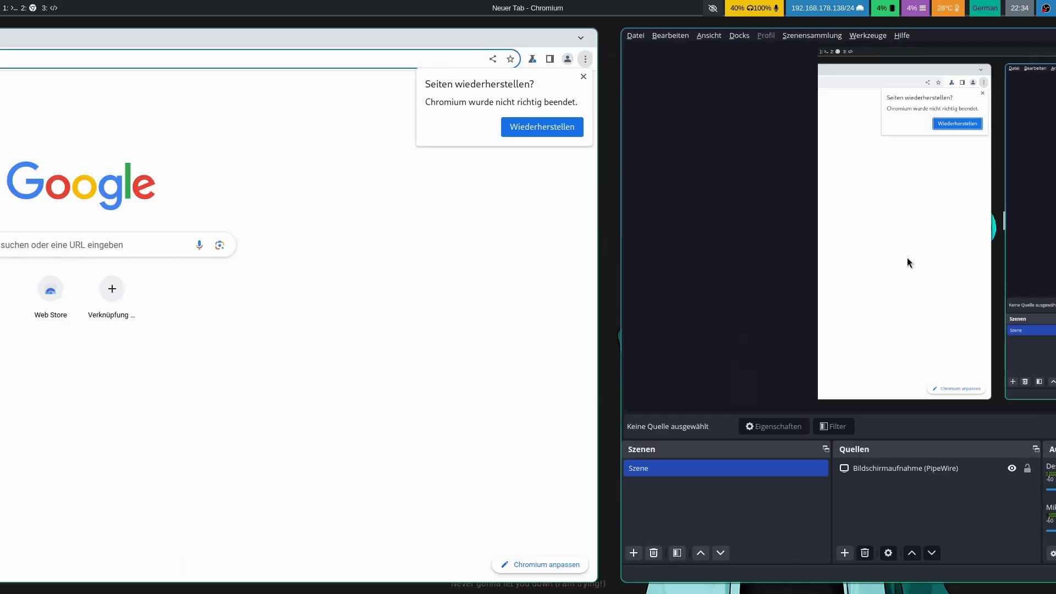
key("super+1")
key("super+2")
key("super+3")
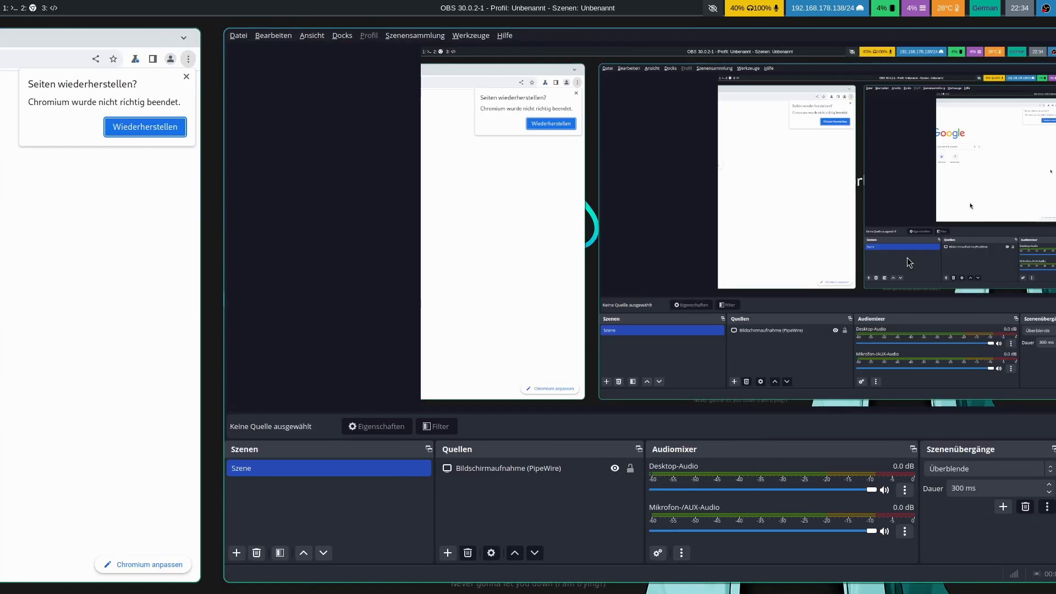
key("super+2")
key("super+1")
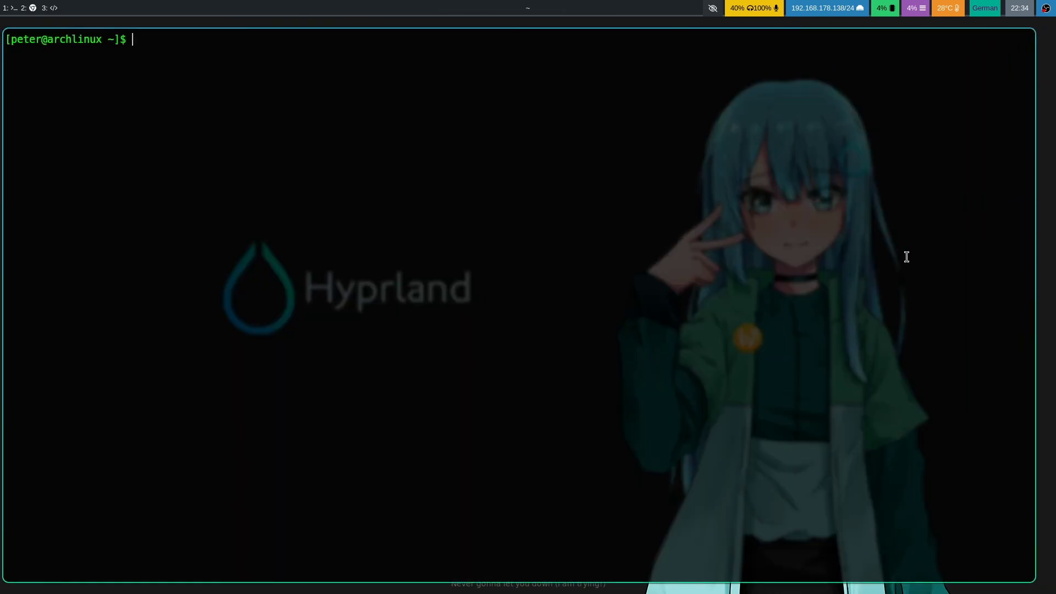
key("super+2")
key("super+3")
key("super+2")
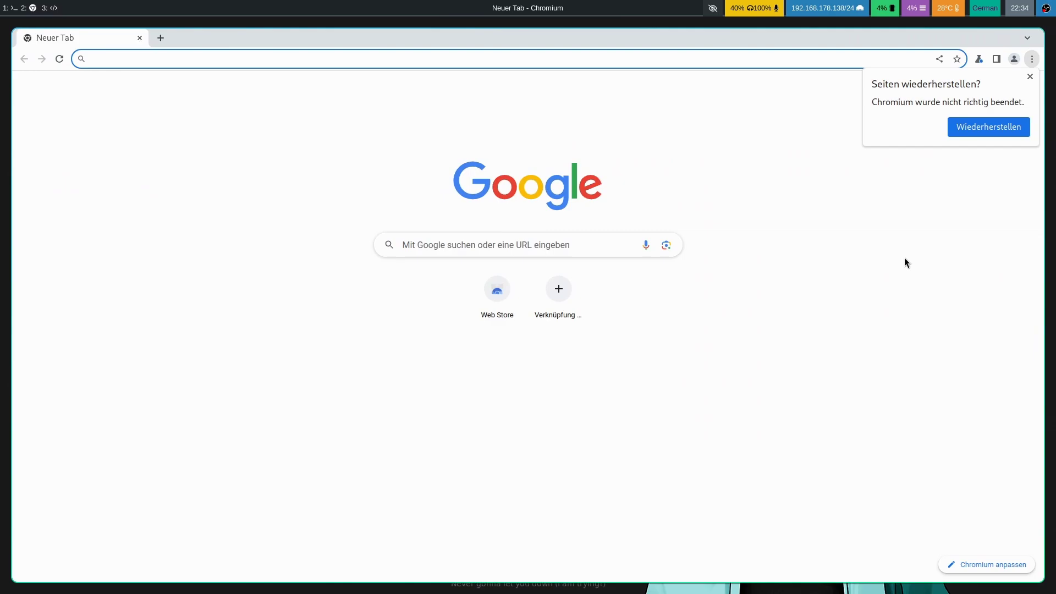
Close Chromium, launch it twice from the wofi app launcher, then close both windows
key("super+q")
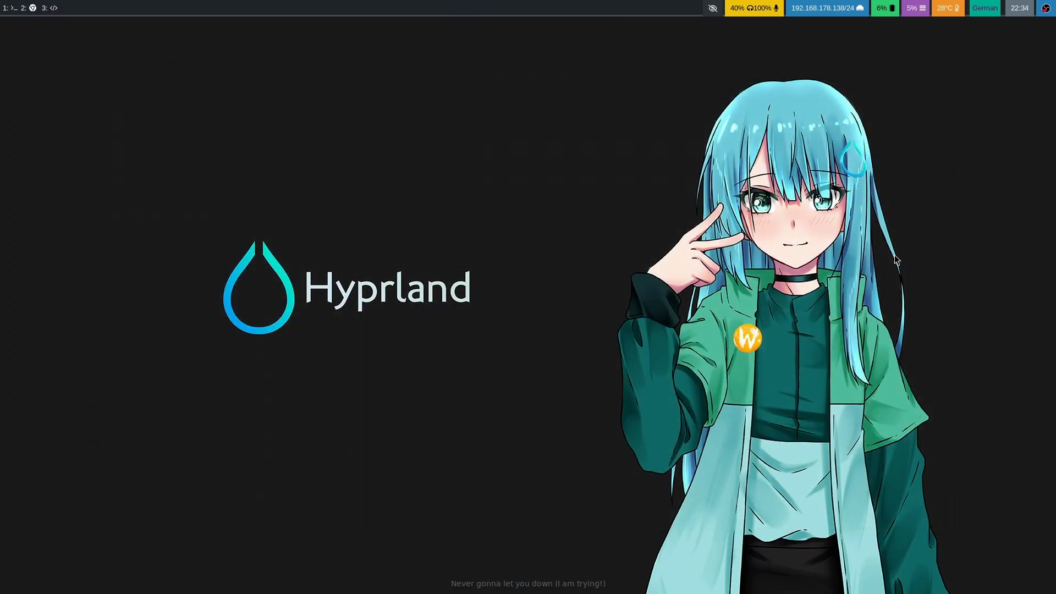
key("super+r")
key("Down")
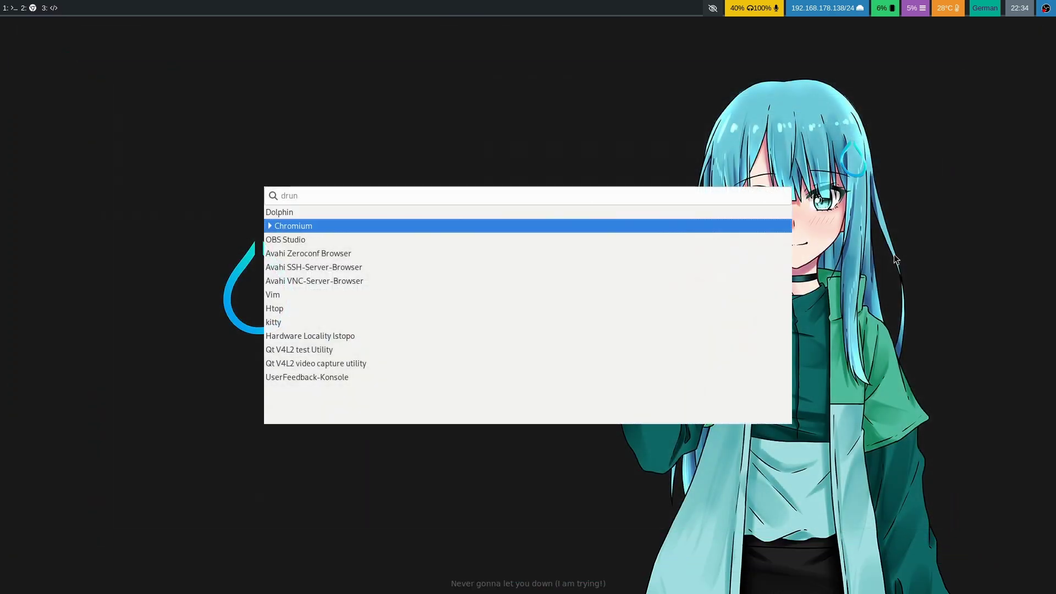
key("Return")
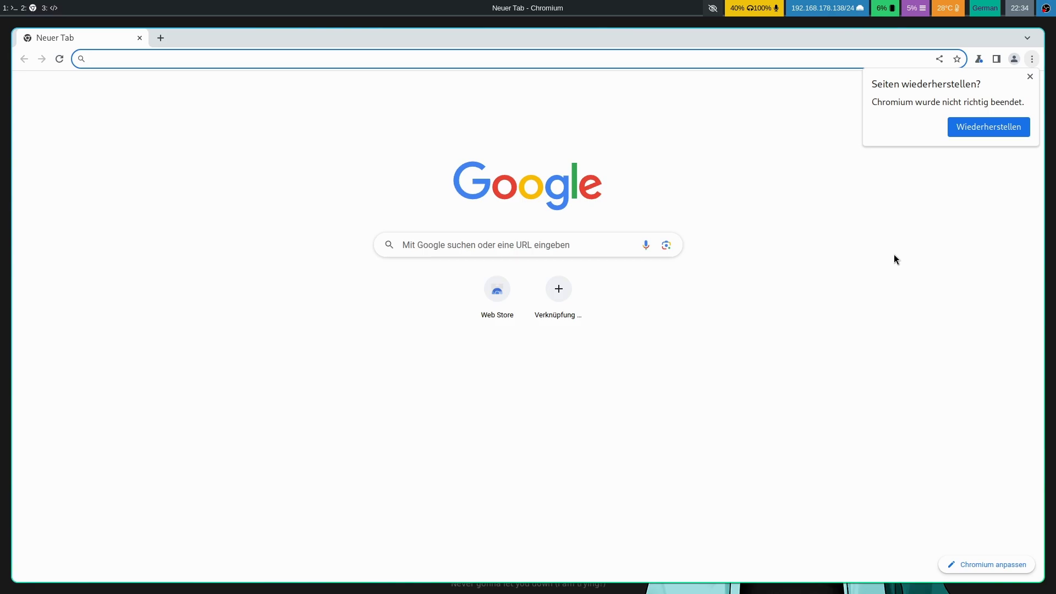
key("super+r")
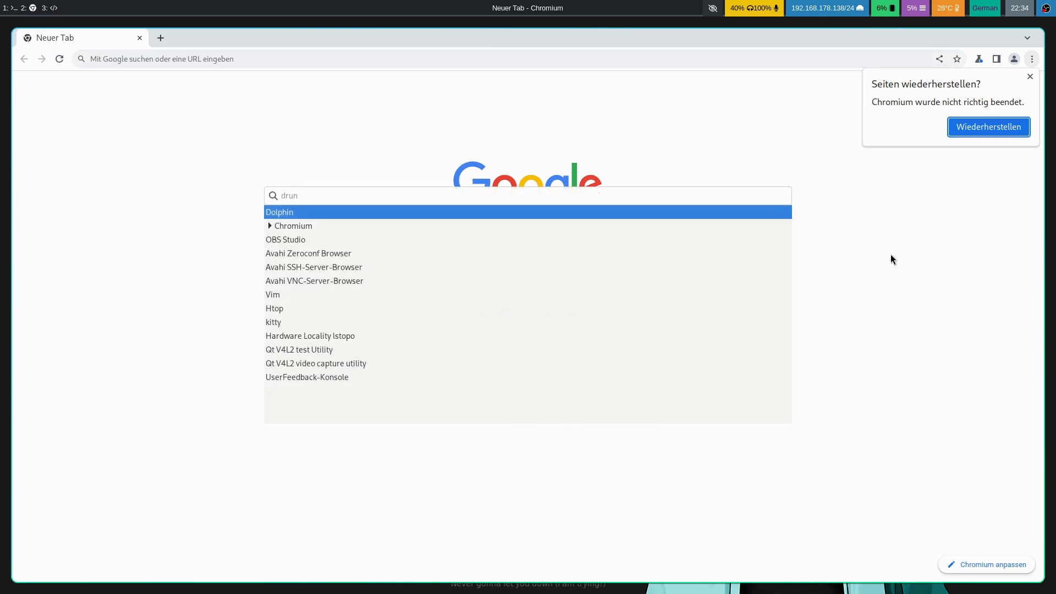
key("Down")
key("Return")
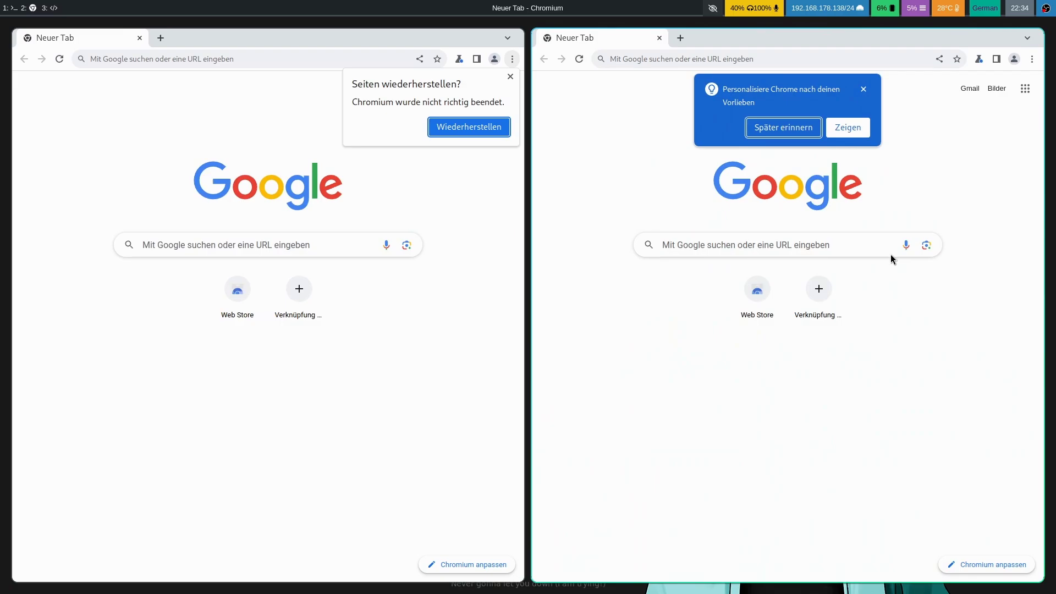
key("super+c")
key("super+c")
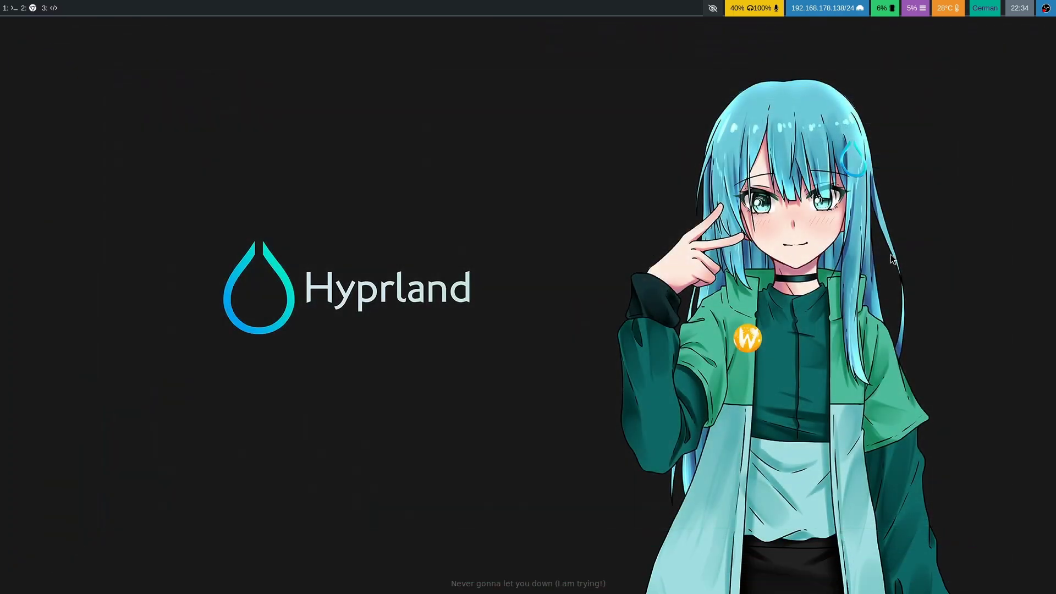
On workspace 1, open and close several tiled kitty terminals, leaving one fresh terminal
key("super+1")
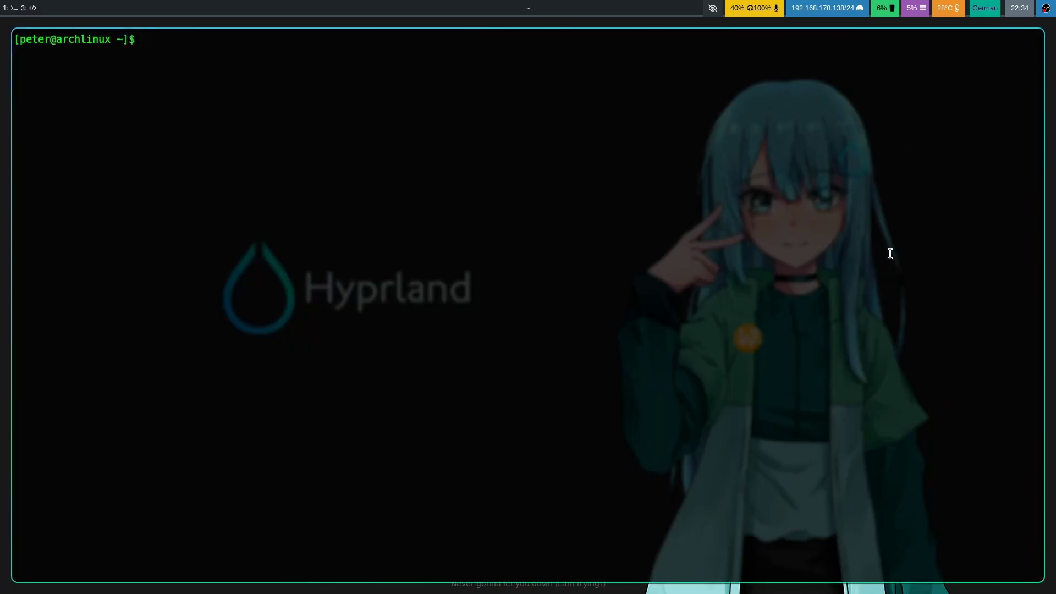
key("super+q")
key("super+q")
key("super+q")
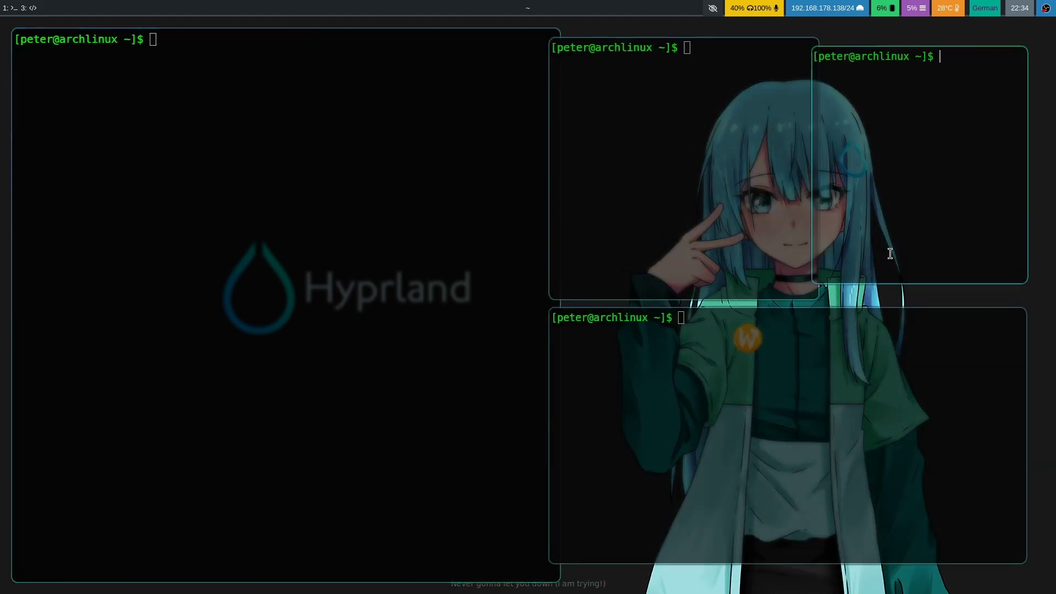
key("super+q")
key("super+c")
key("super+c")
key("super+c")
key("super+c")
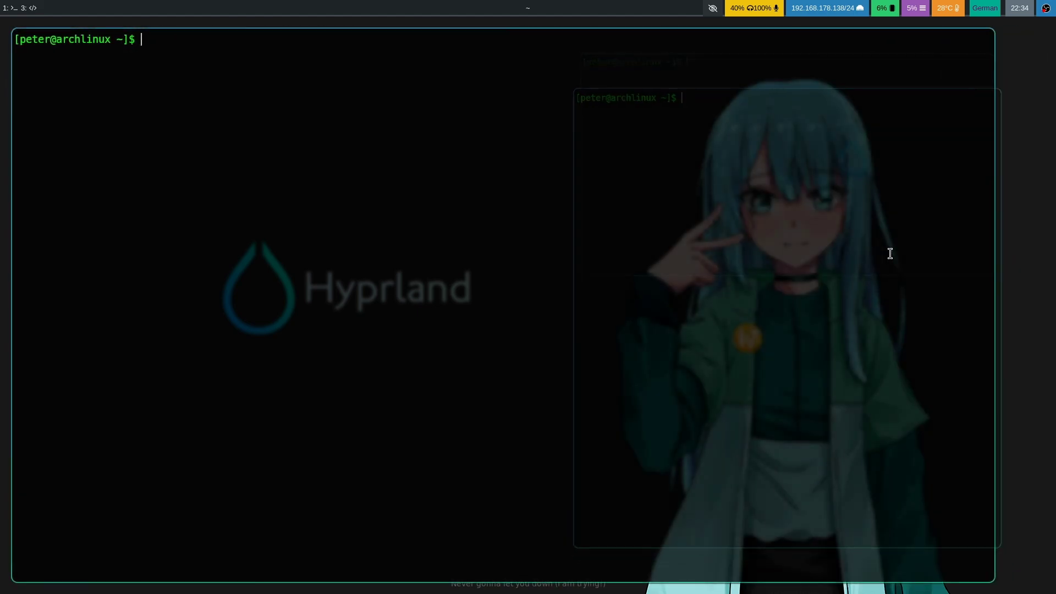
key("super+c")
key("super+q")
key("super+q")
key("super+q")
key("super+q")
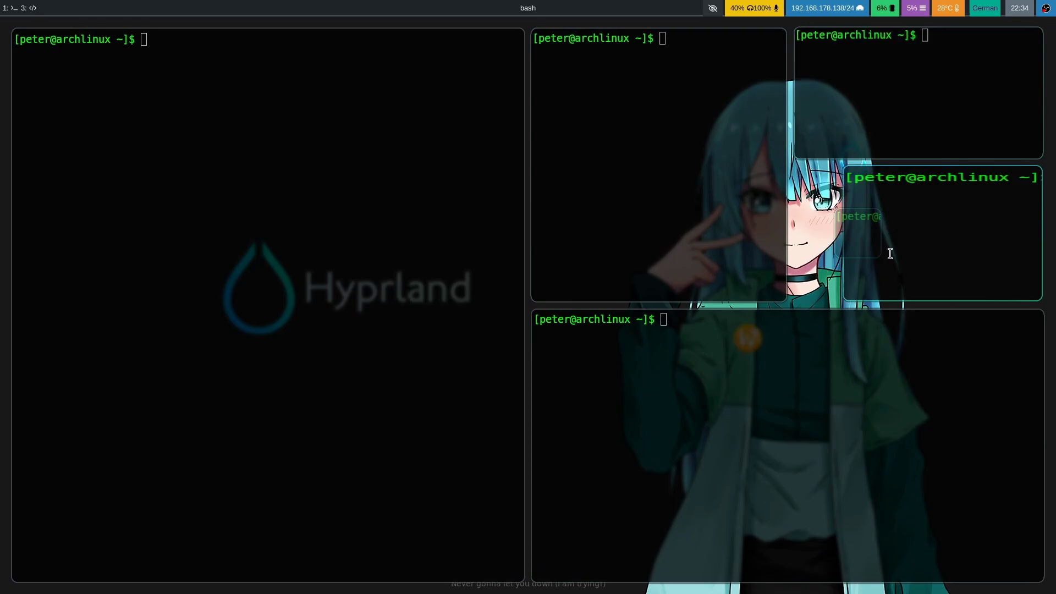
key("super+c")
key("super+c")
key("super+c")
key("super+c")
key("super+c")
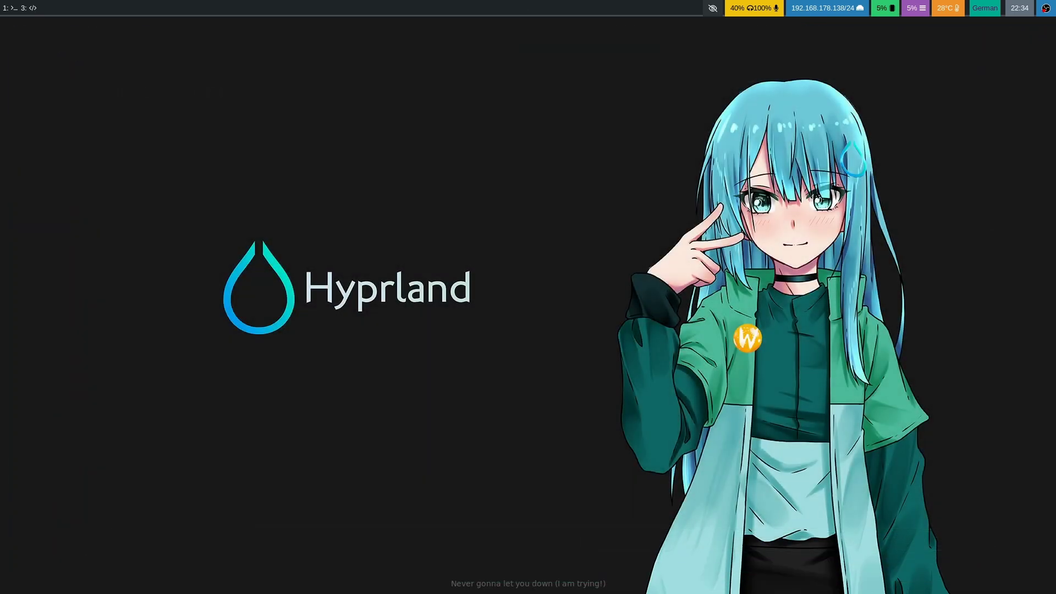
key("super+q")
key("super+q")
key("super+q")
key("super+c")
key("super+c")
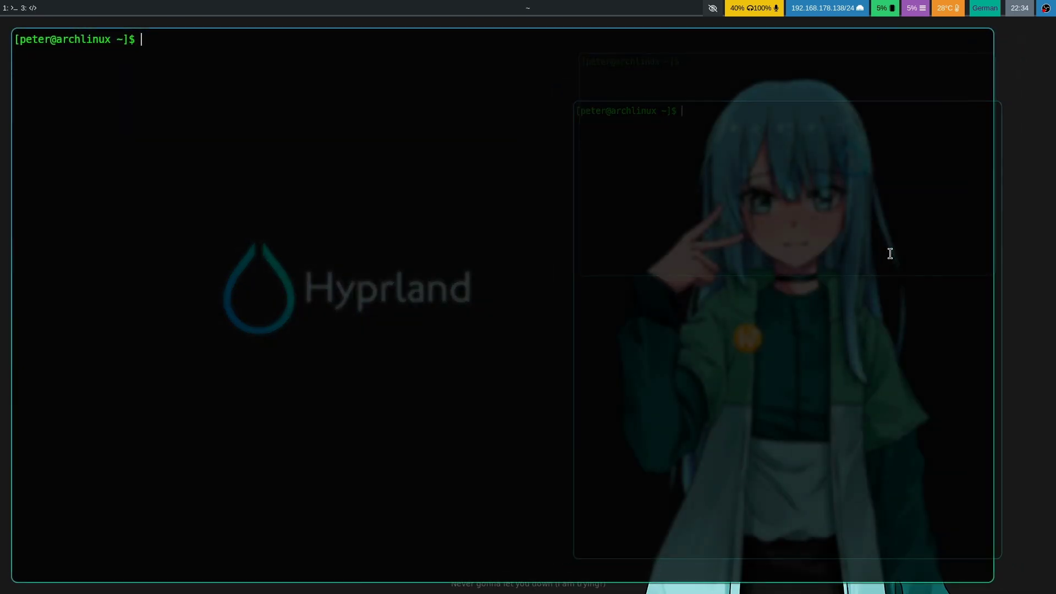